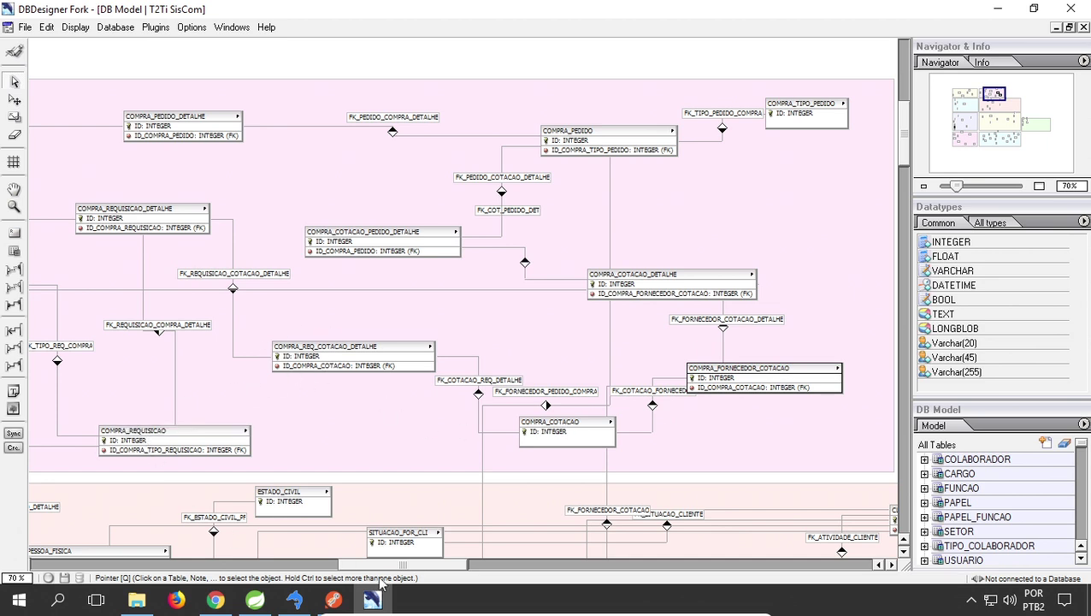
Review the column definitions of the COMPRA_COTACAO_PEDIDO_DETALHE table in its editor, widening the column names, and close it without changes
{"action": "left_click_drag", "start_coordinate": [388, 565], "coordinate": [364, 567]}
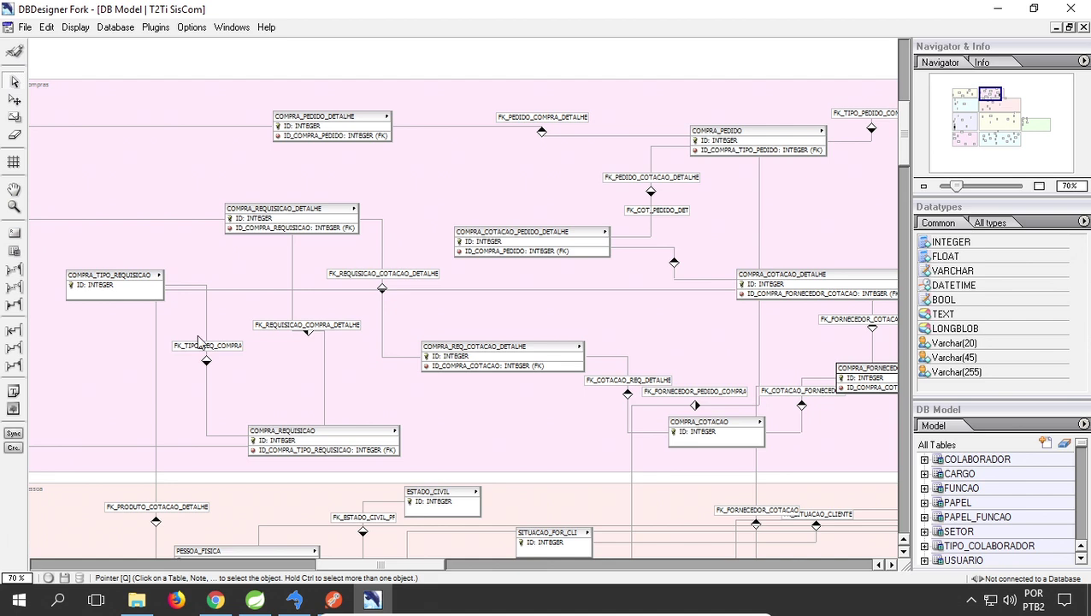
{"action": "left_click_drag", "start_coordinate": [380, 565], "coordinate": [412, 569]}
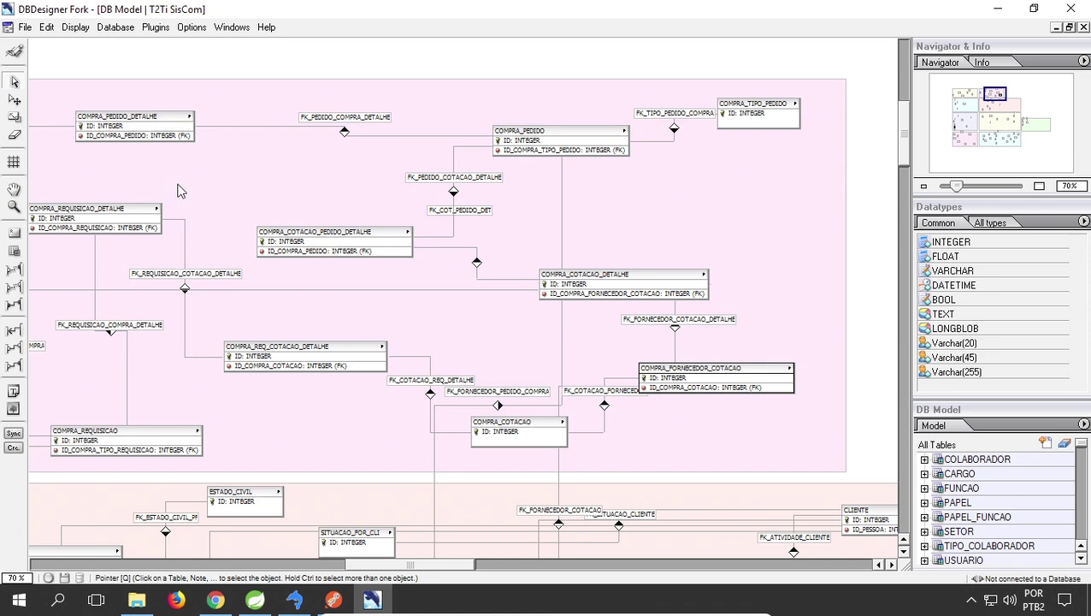
{"action": "double_click", "coordinate": [341, 235]}
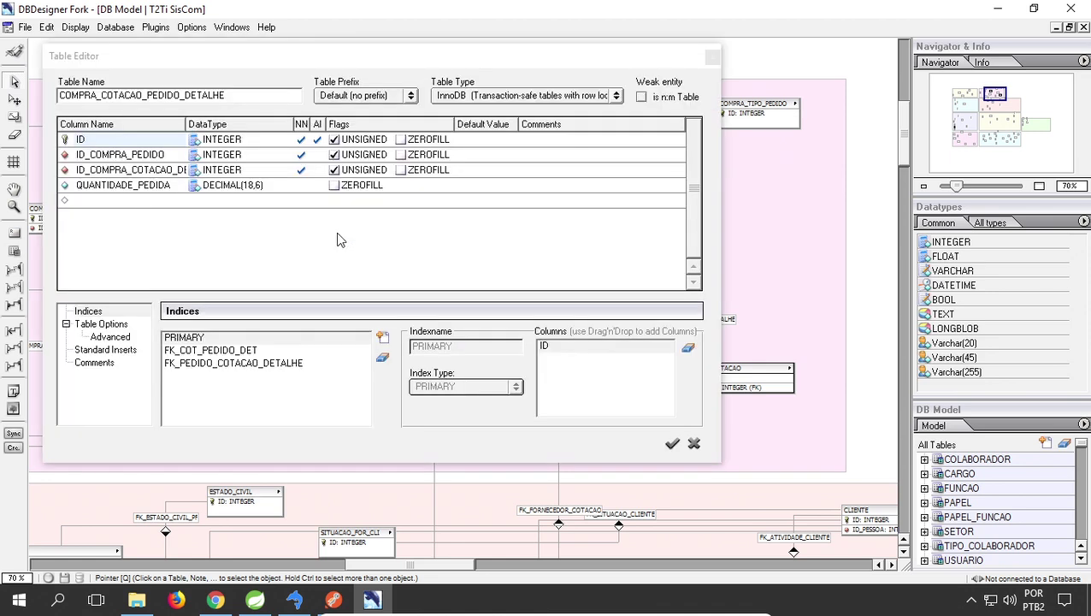
{"action": "left_click_drag", "start_coordinate": [185, 124], "coordinate": [241, 124]}
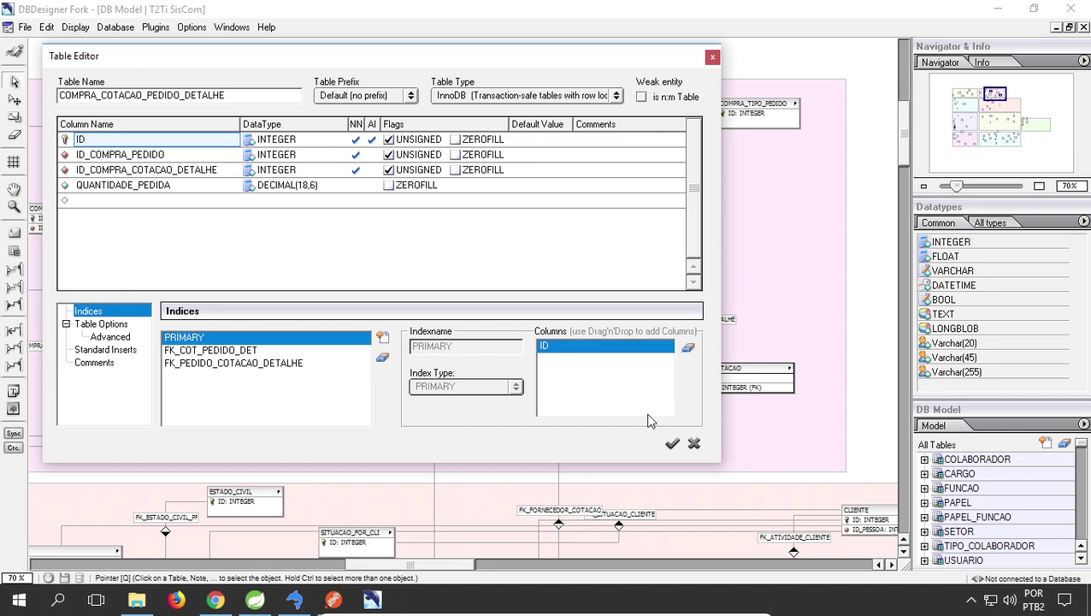
{"action": "left_click", "coordinate": [694, 443]}
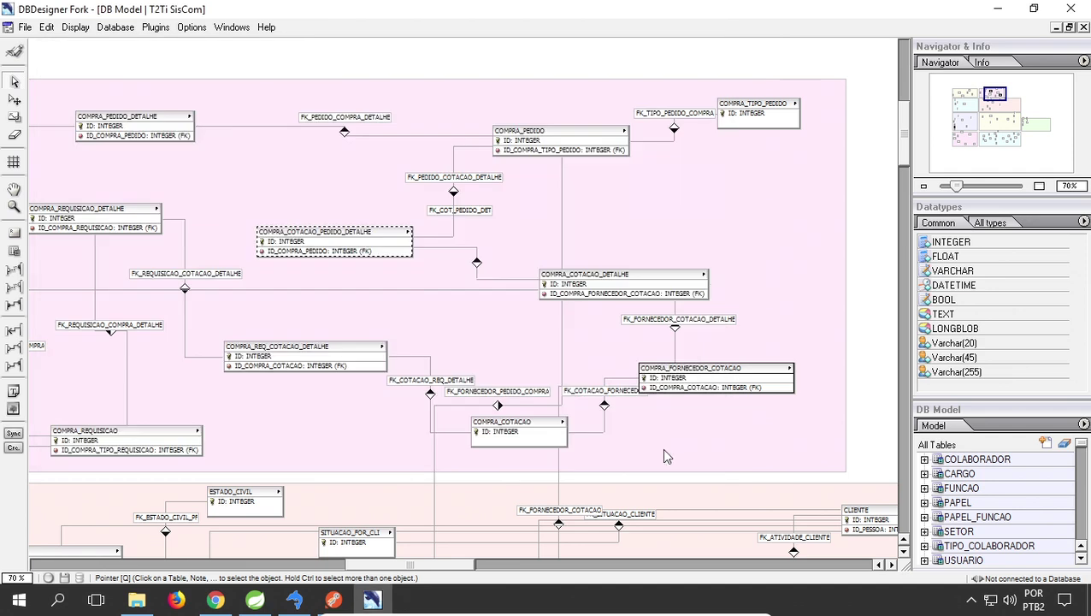
Switch to SQLyog and compare the compra_cotacao_detalhe rows with their supplier records in compra_fornecedor_cotacao
{"action": "left_click", "coordinate": [294, 599]}
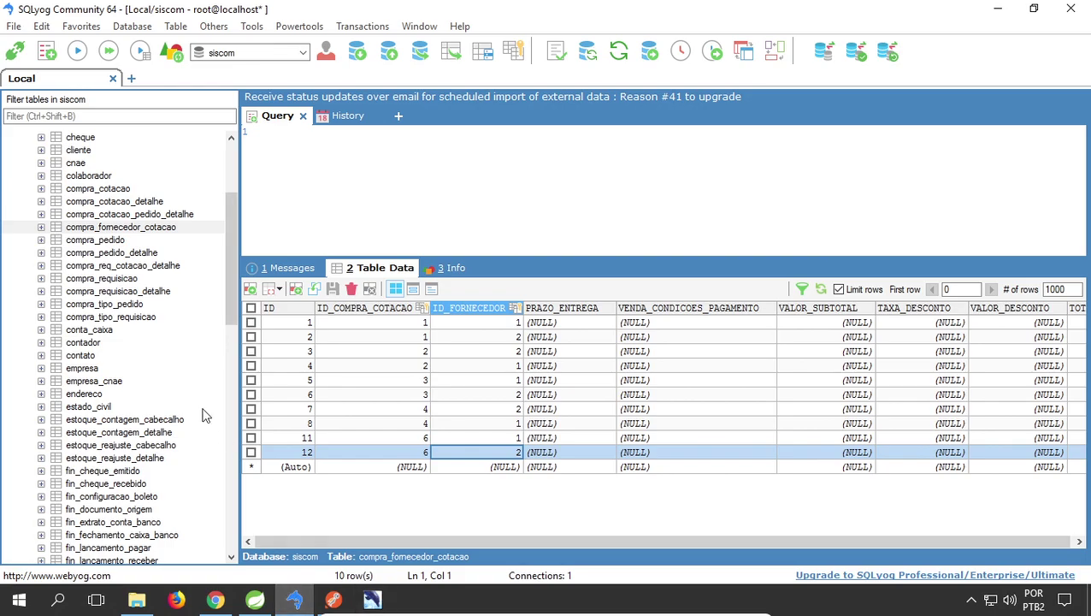
{"action": "left_click", "coordinate": [116, 203]}
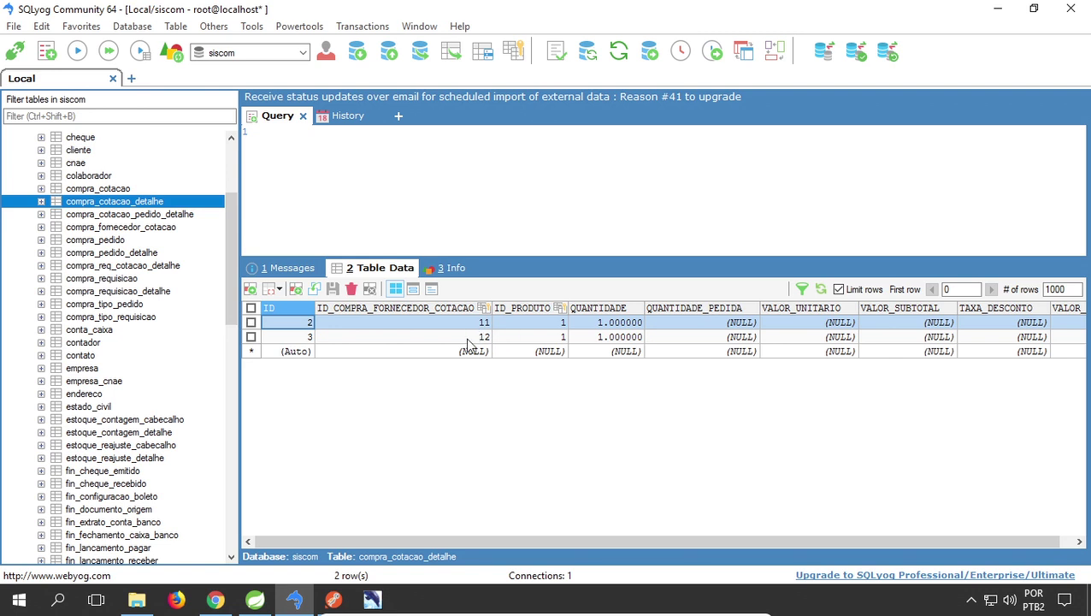
{"action": "left_click", "coordinate": [530, 337]}
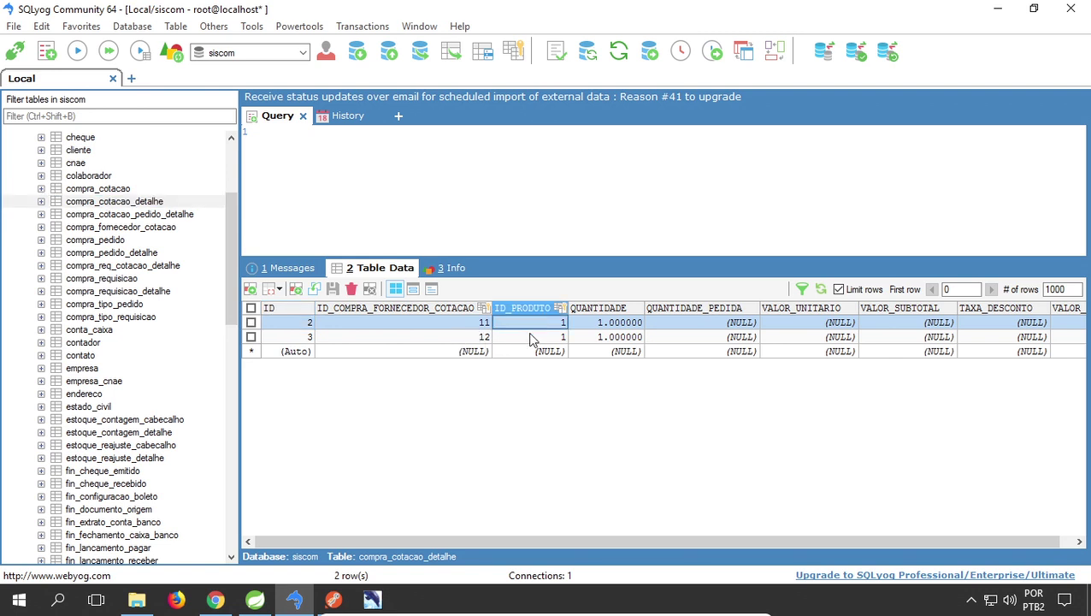
{"action": "left_click", "coordinate": [534, 323]}
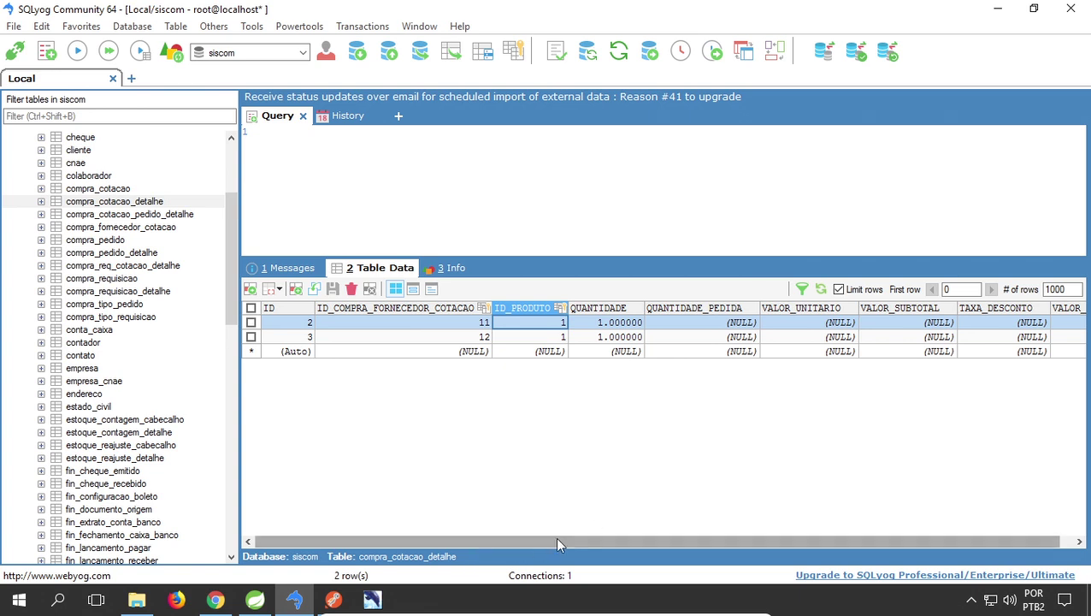
{"action": "left_click_drag", "start_coordinate": [555, 542], "coordinate": [607, 542]}
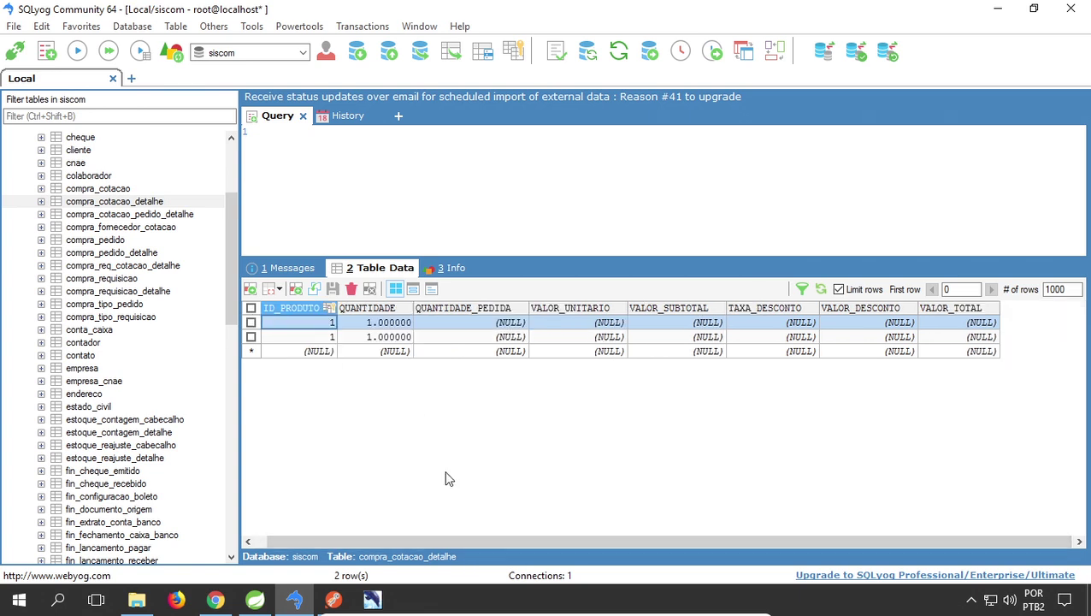
{"action": "left_click_drag", "start_coordinate": [399, 541], "coordinate": [367, 539]}
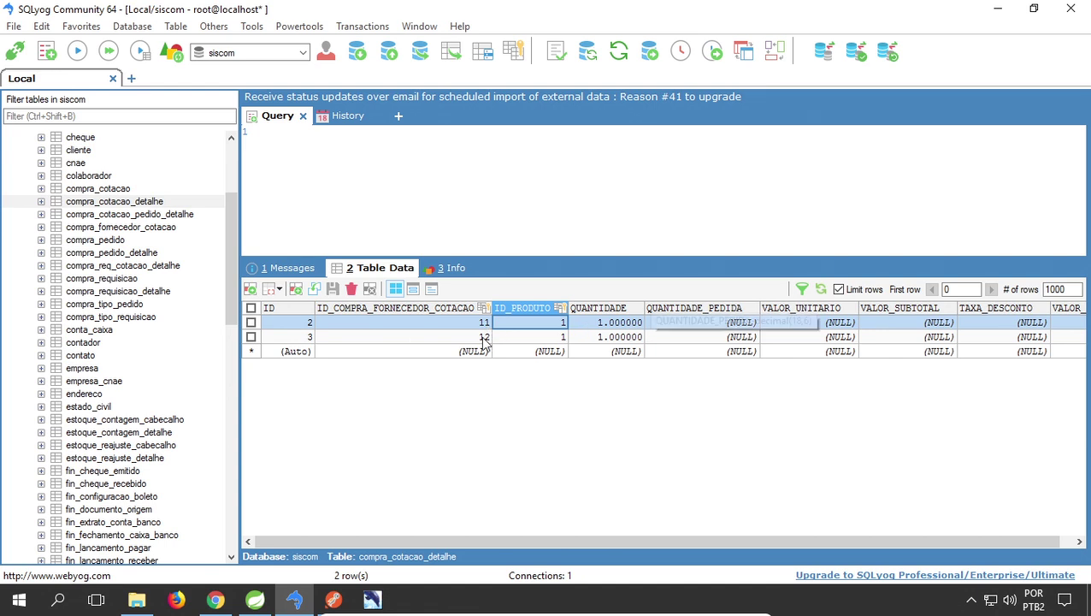
{"action": "left_click", "coordinate": [119, 226]}
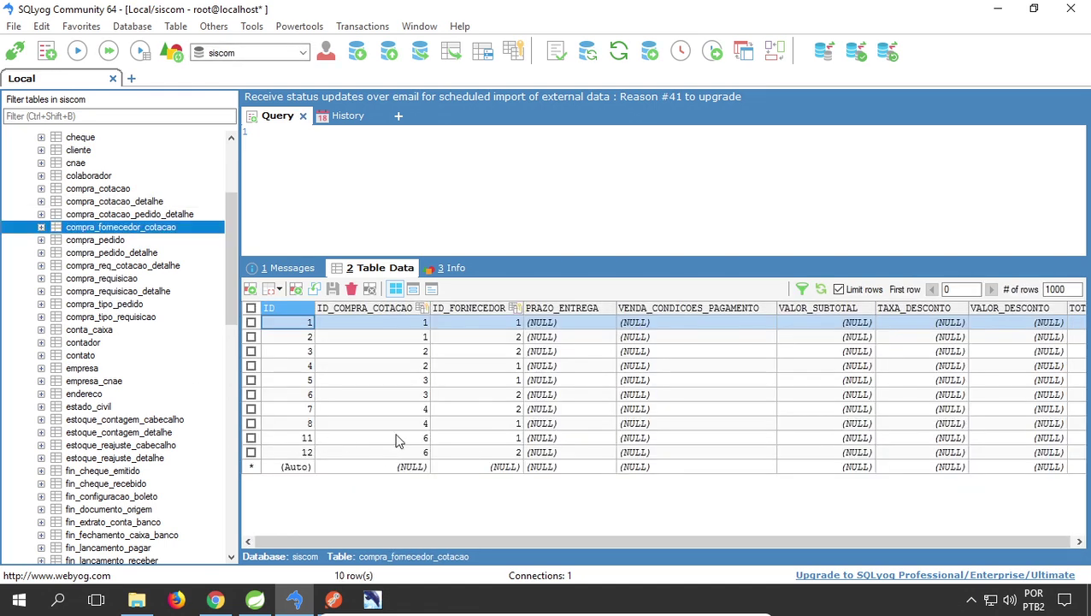
{"action": "left_click", "coordinate": [493, 438]}
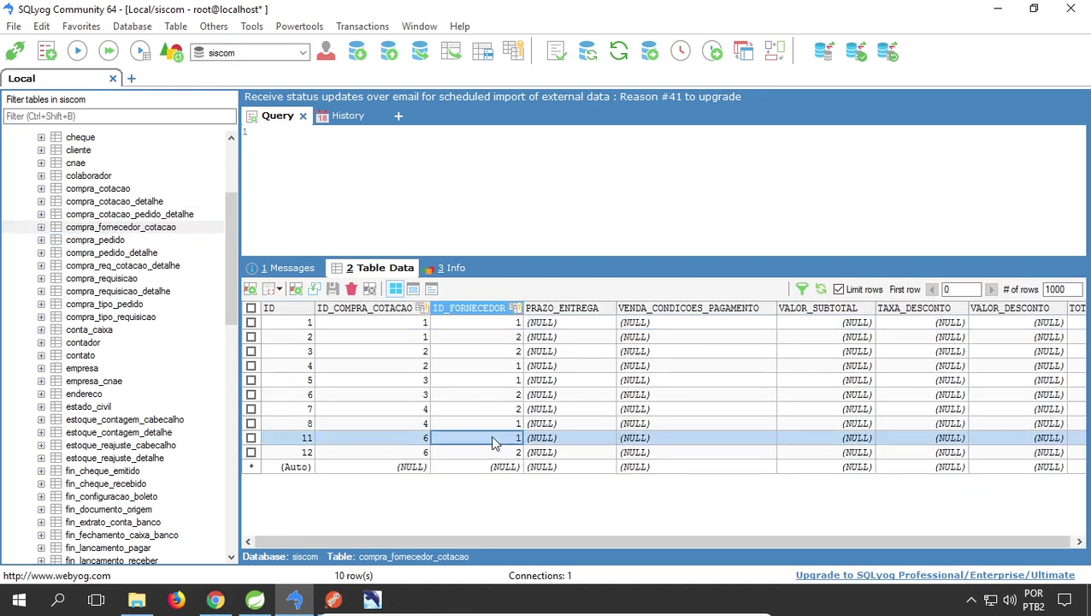
In compra_cotacao_detalhe, set VALOR_UNITARIO and VALOR_TOTAL to 100 for the record with ID 2
{"action": "left_click", "coordinate": [110, 202]}
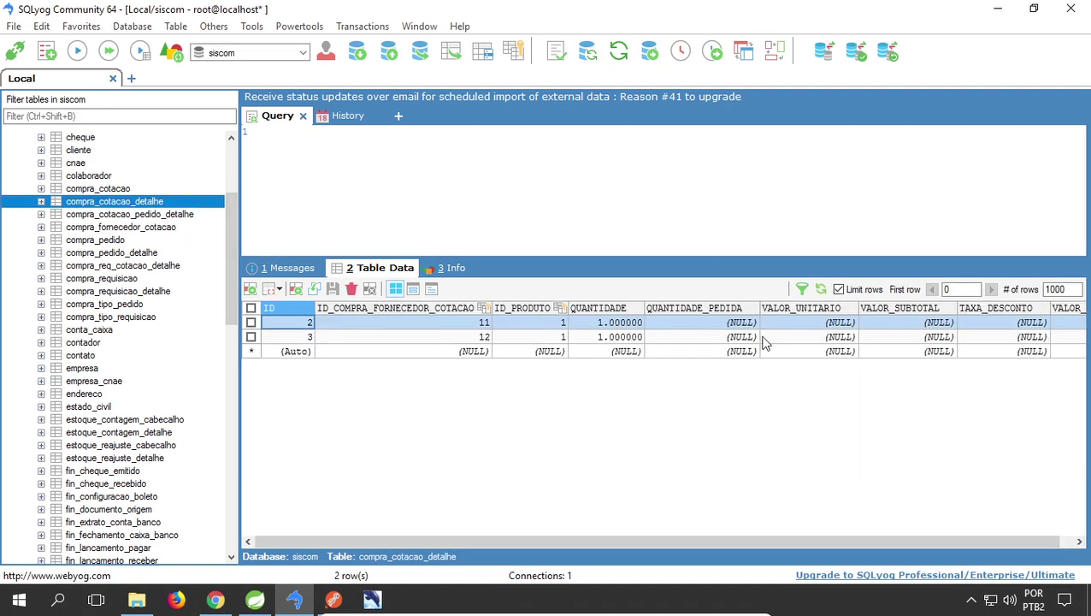
{"action": "left_click", "coordinate": [789, 325]}
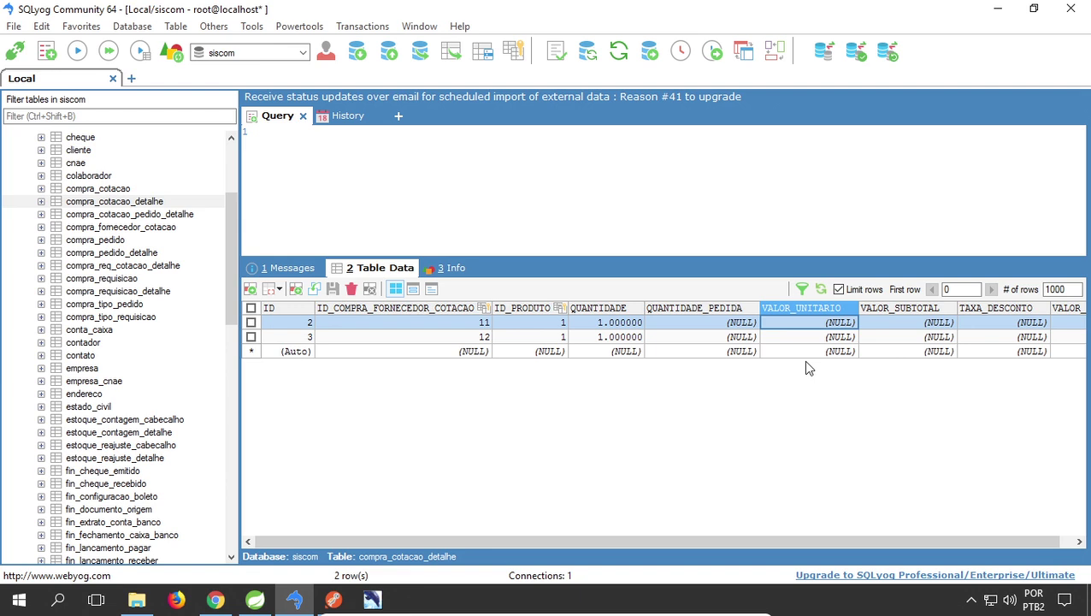
{"action": "type", "text": "100"}
{"action": "key", "text": "Down"}
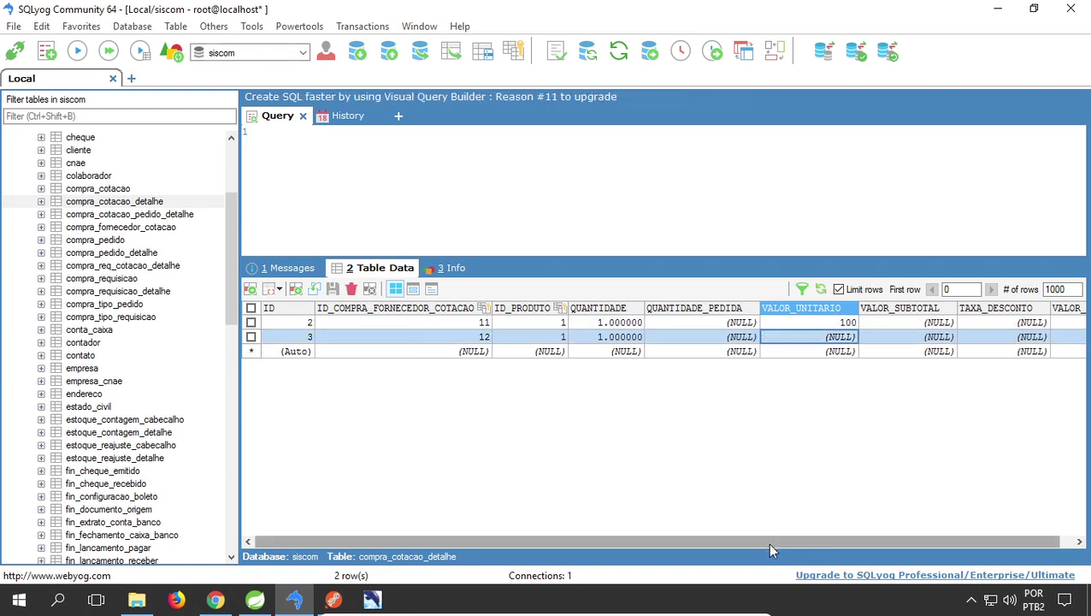
{"action": "left_click_drag", "start_coordinate": [770, 542], "coordinate": [860, 541]}
{"action": "left_click", "coordinate": [960, 325]}
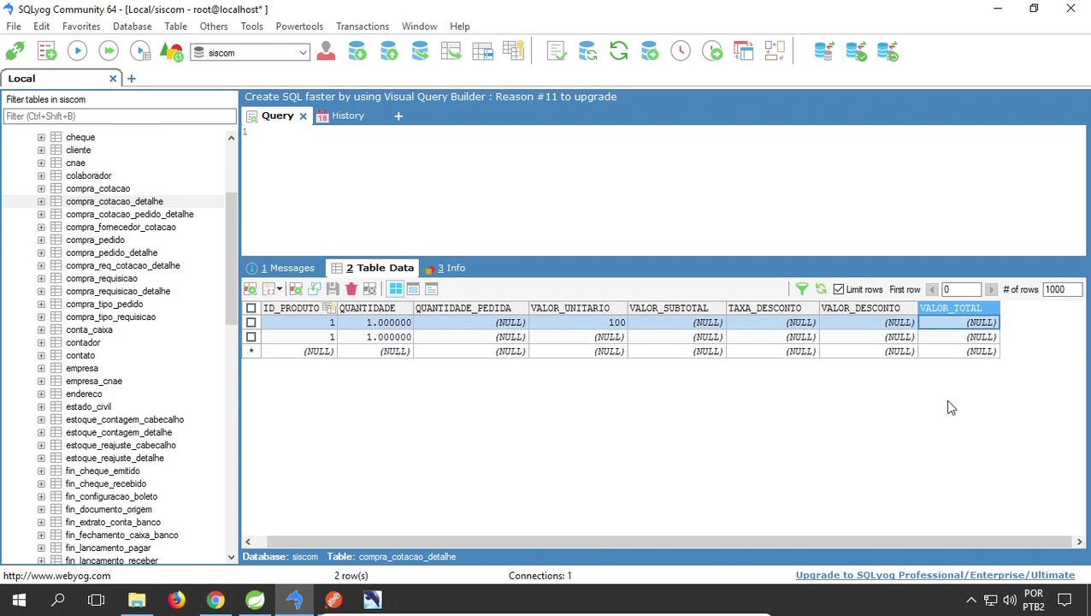
{"action": "type", "text": "100"}
{"action": "key", "text": "Return"}
Set VALOR_SUBTOTAL to 100 and TAXA_DESCONTO and VALOR_DESCONTO to 0 for record ID 2, then save it and reload the data
{"action": "key", "text": "Left"}
{"action": "key", "text": "Left"}
{"action": "key", "text": "Left"}
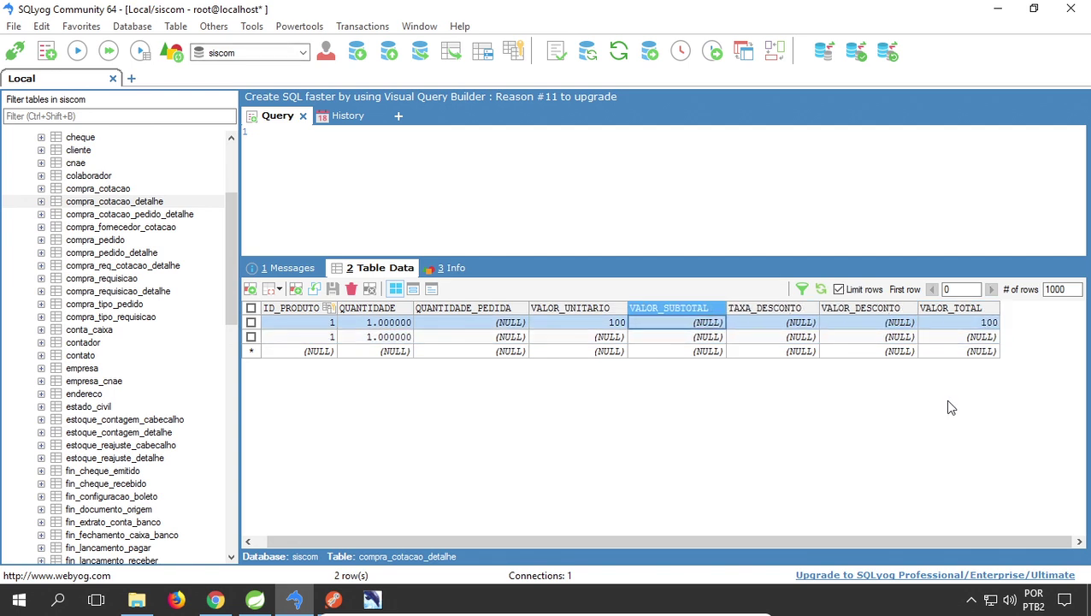
{"action": "type", "text": "100"}
{"action": "key", "text": "Return"}
{"action": "key", "text": "Right"}
{"action": "type", "text": "0"}
{"action": "key", "text": "Return"}
{"action": "key", "text": "Right"}
{"action": "key", "text": "Right"}
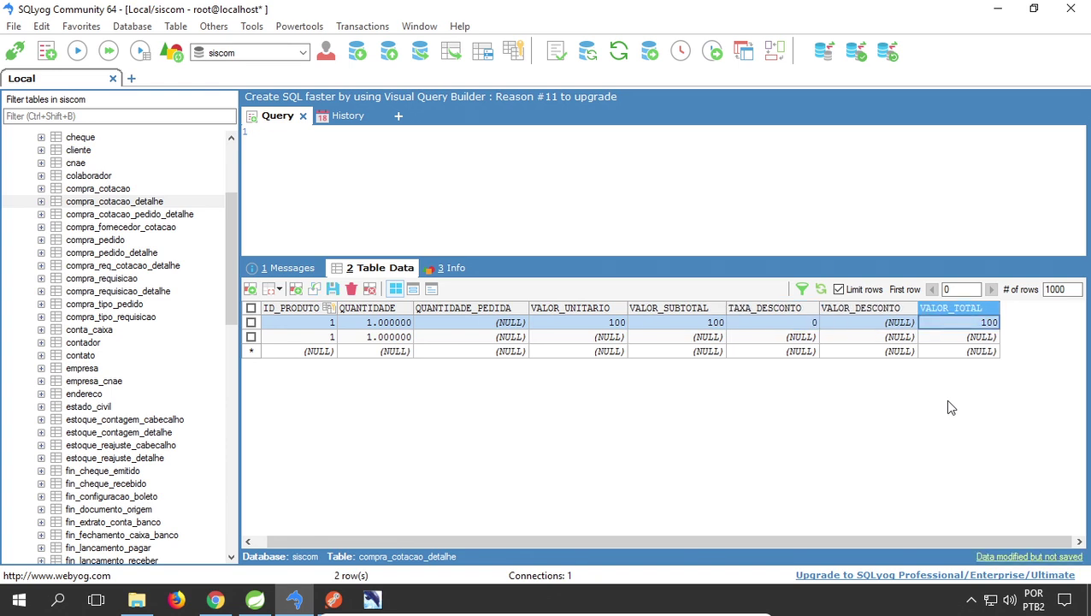
{"action": "key", "text": "Left"}
{"action": "type", "text": "0"}
{"action": "key", "text": "Return"}
{"action": "key", "text": "Down"}
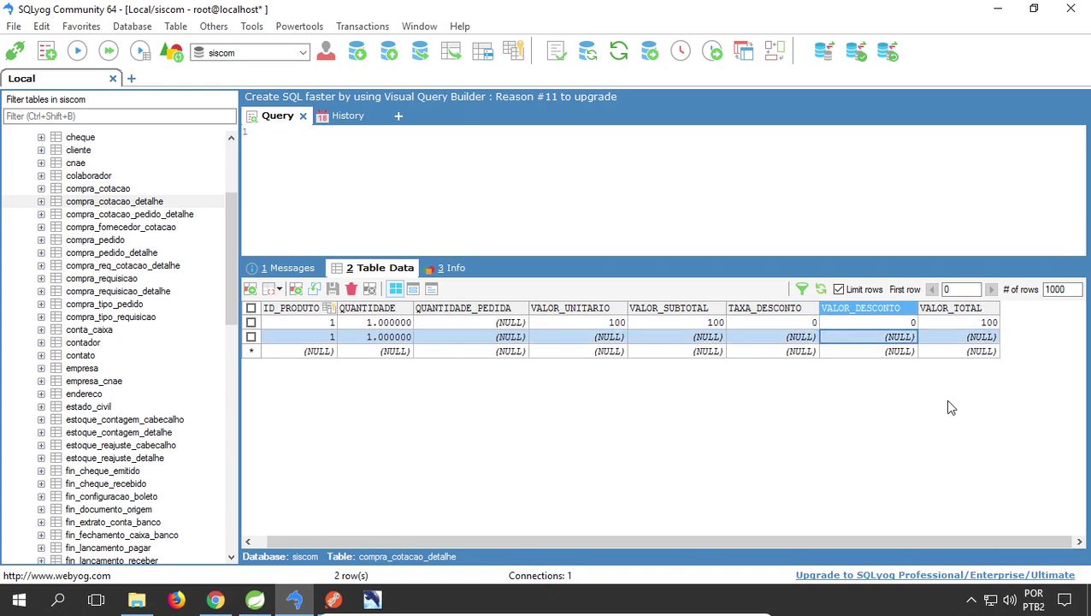
{"action": "left_click", "coordinate": [821, 290]}
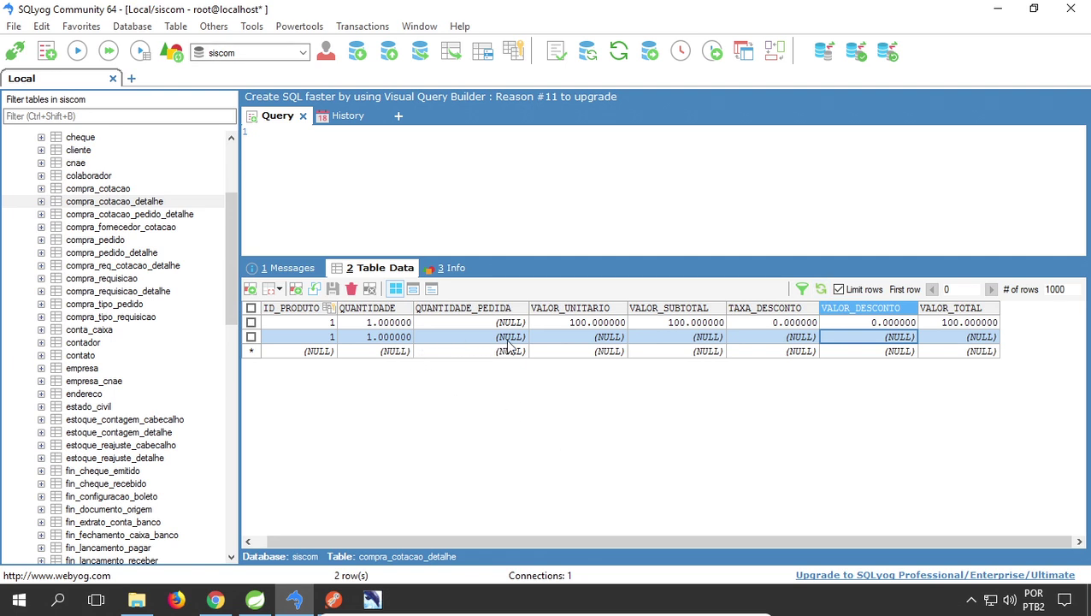
Check which supplier quotation and product the record with ID 3 in compra_cotacao_detalhe refers to
{"action": "left_click", "coordinate": [592, 339]}
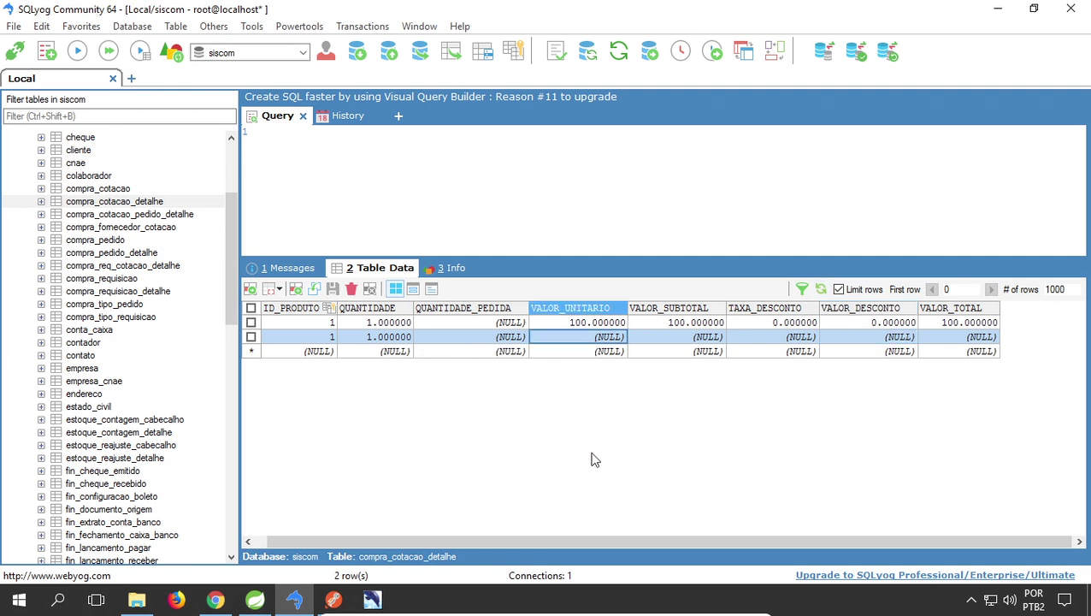
{"action": "key", "text": "Left"}
{"action": "key", "text": "Left"}
{"action": "key", "text": "Left"}
{"action": "key", "text": "Left"}
{"action": "key", "text": "Left"}
{"action": "key", "text": "Right"}
{"action": "key", "text": "Right"}
{"action": "key", "text": "Right"}
{"action": "key", "text": "Left"}
{"action": "key", "text": "Left"}
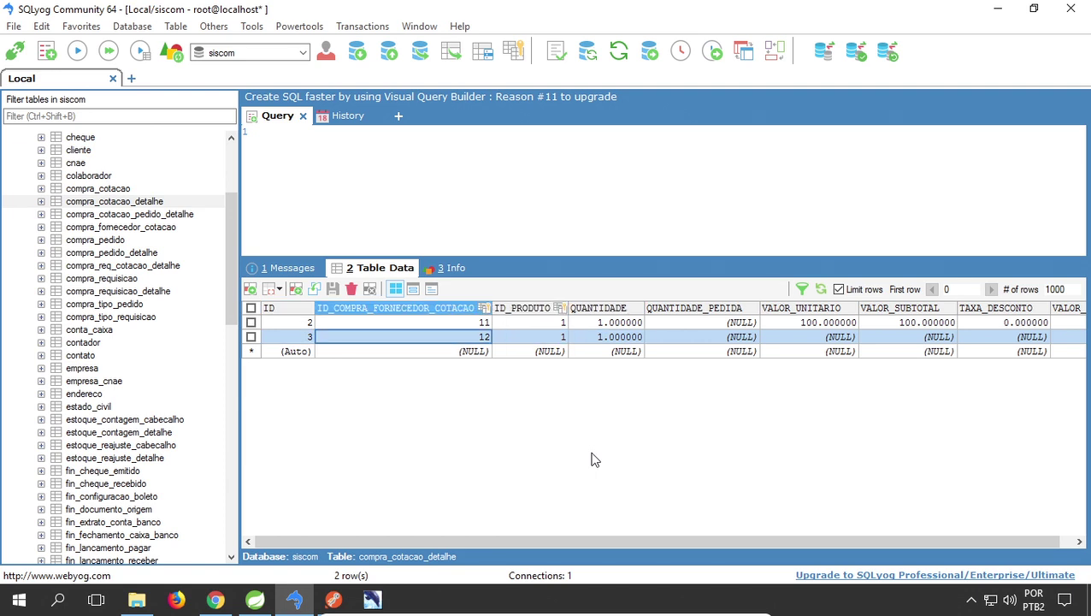
Set VALOR_UNITARIO and VALOR_SUBTOTAL to 95 for the record with ID 3
{"action": "key", "text": "Right"}
{"action": "key", "text": "Right"}
{"action": "key", "text": "Right"}
{"action": "key", "text": "Right"}
{"action": "key", "text": "Right"}
{"action": "key", "text": "Right"}
{"action": "key", "text": "Right"}
{"action": "key", "text": "Right"}
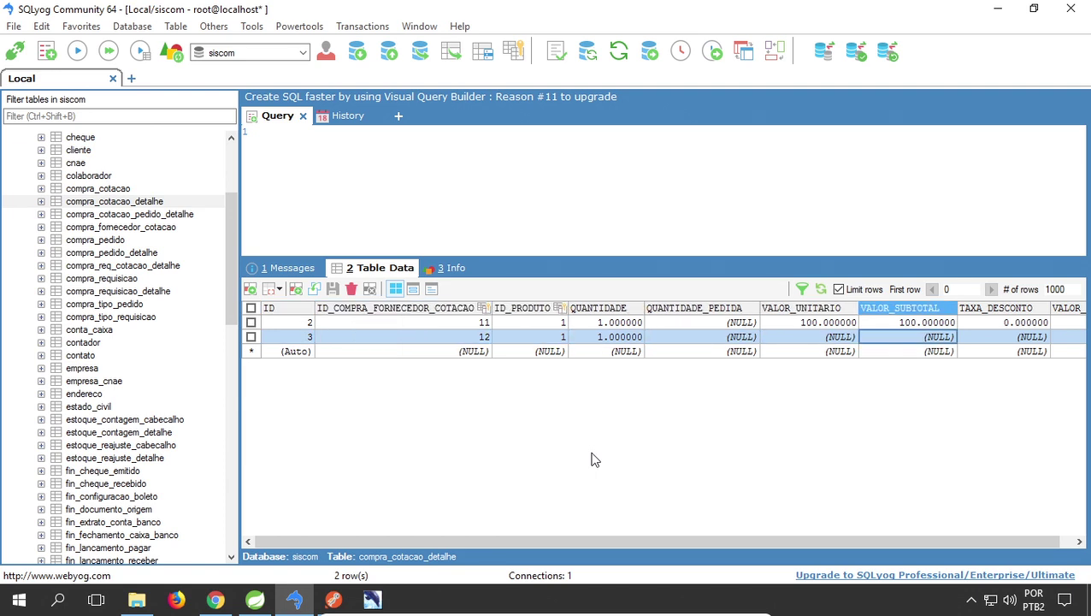
{"action": "key", "text": "Left"}
{"action": "key", "text": "Left"}
{"action": "key", "text": "Left"}
{"action": "key", "text": "Left"}
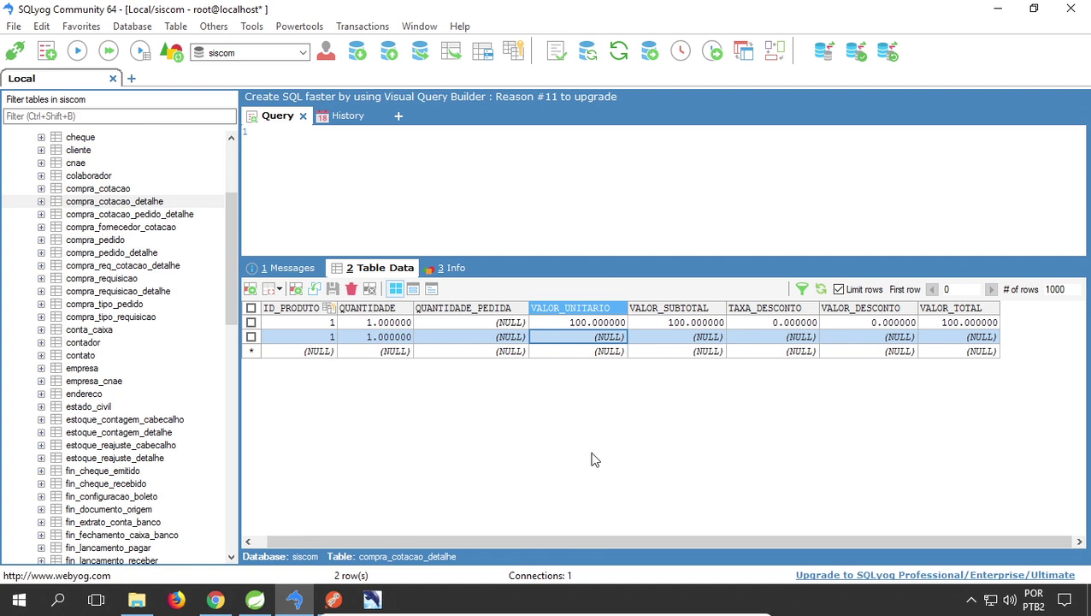
{"action": "type", "text": "95"}
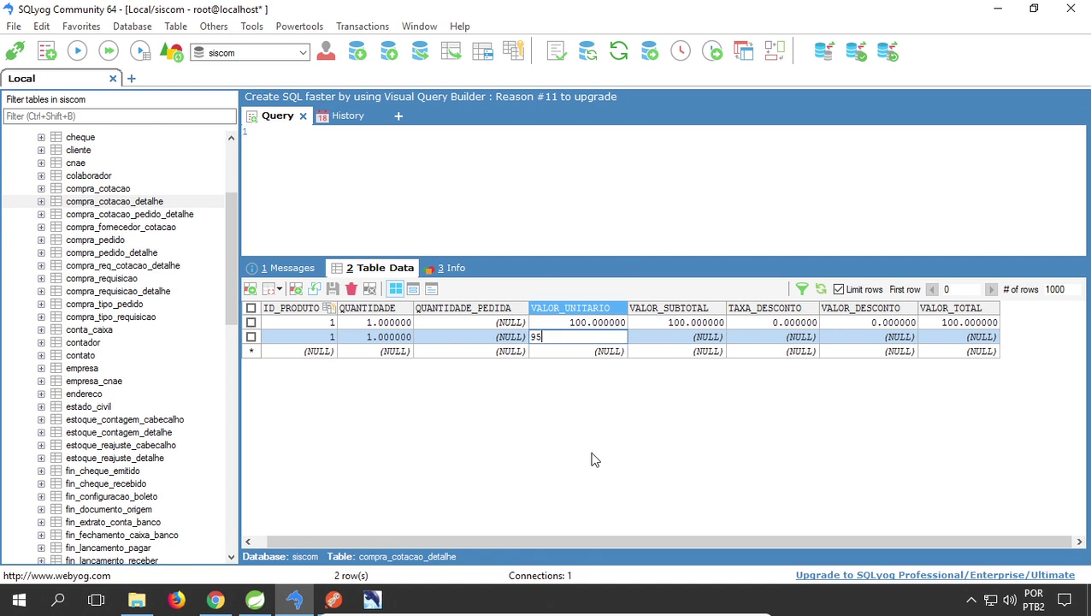
{"action": "key", "text": "Tab"}
{"action": "type", "text": "95"}
{"action": "key", "text": "Tab"}
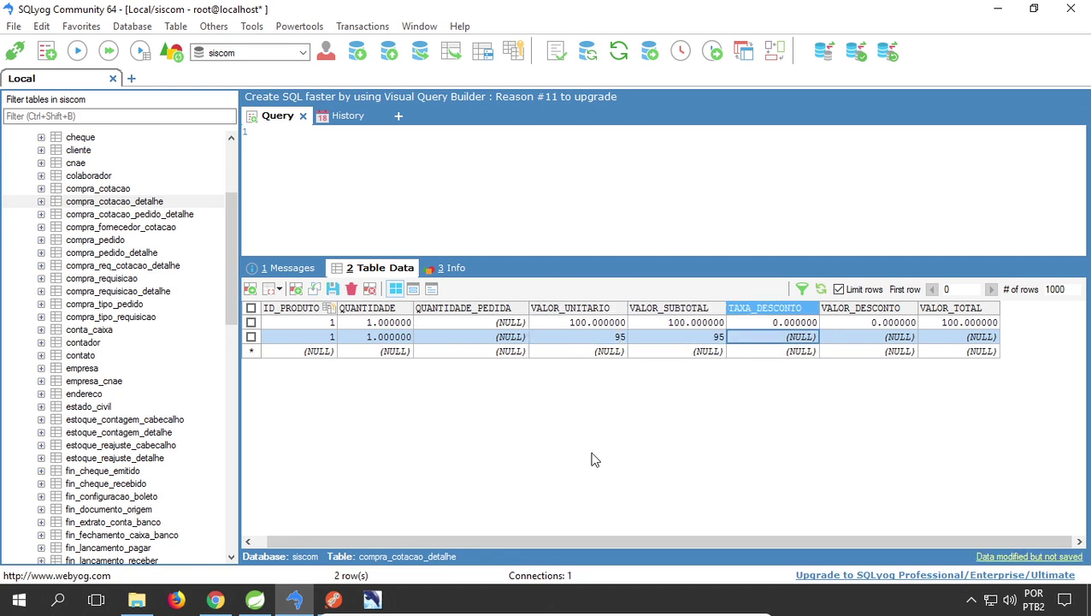
Set TAXA_DESCONTO and VALOR_DESCONTO to 0 and VALOR_TOTAL to 95 for record ID 3, saving it and reloading the data
{"action": "type", "text": "0"}
{"action": "key", "text": "Tab"}
{"action": "type", "text": "0"}
{"action": "key", "text": "Tab"}
{"action": "type", "text": "95"}
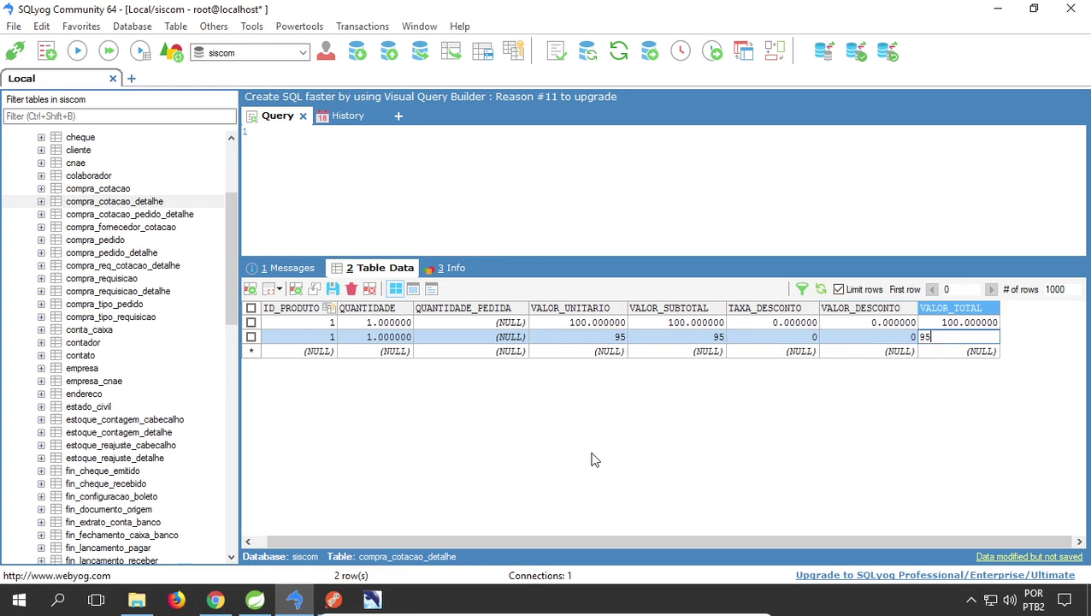
{"action": "key", "text": "Down"}
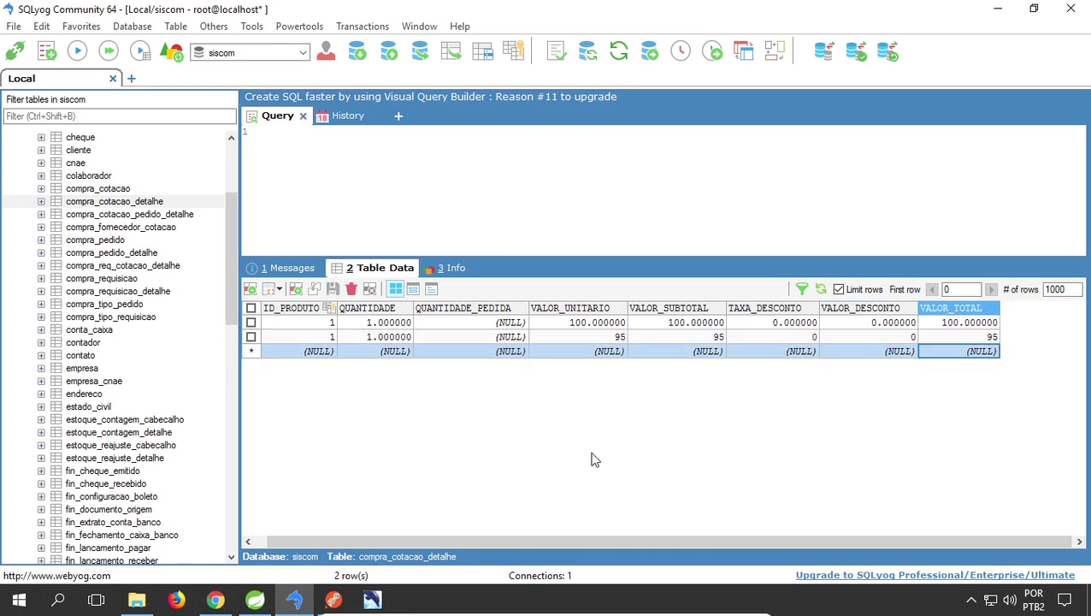
{"action": "left_click", "coordinate": [820, 290]}
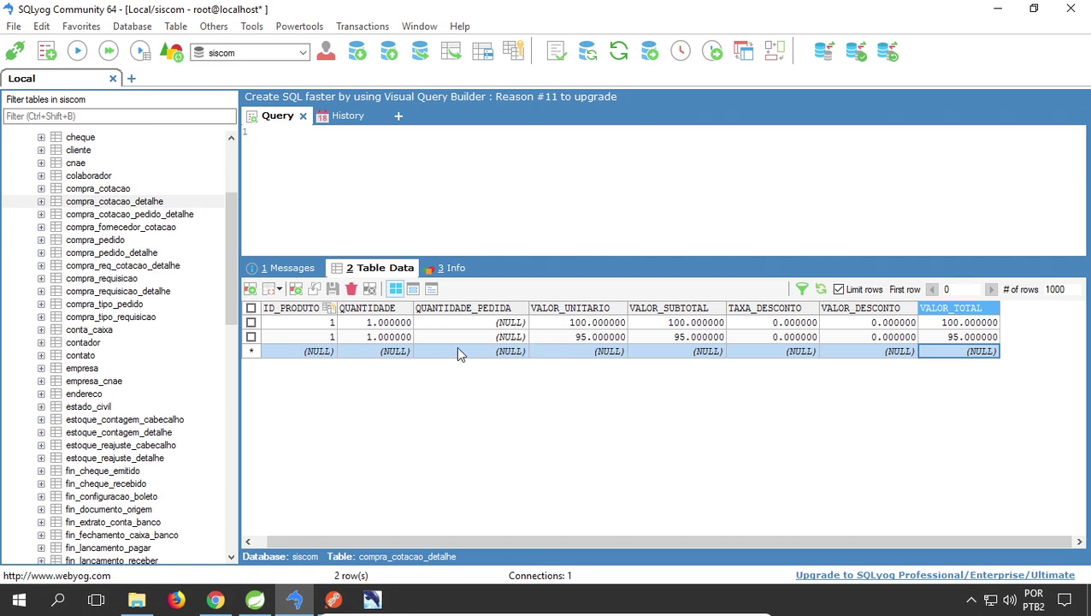
Compare the priced quotation detail rows with the suppliers of quotation 6 in compra_fornecedor_cotacao, returning to compra_cotacao_detalhe
{"action": "left_click", "coordinate": [432, 339]}
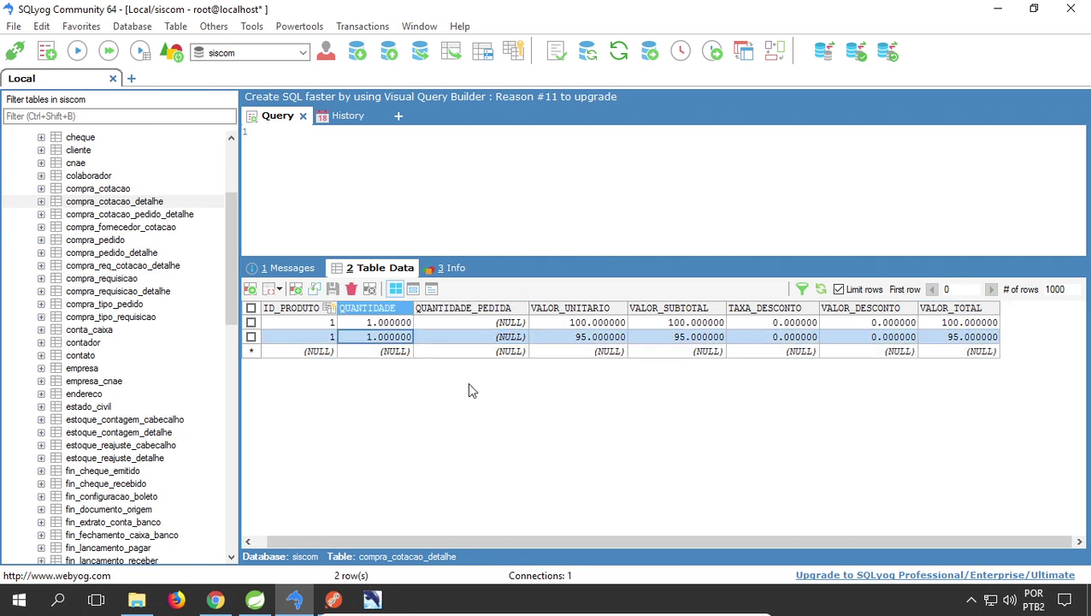
{"action": "key", "text": "Home"}
{"action": "key", "text": "Right"}
{"action": "key", "text": "Right"}
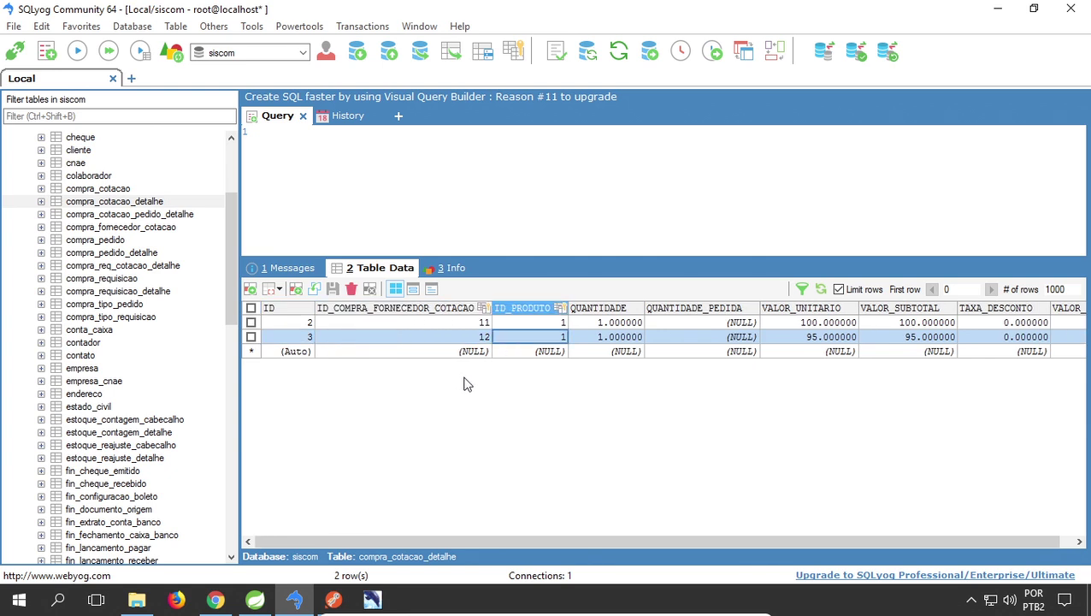
{"action": "left_click", "coordinate": [107, 228]}
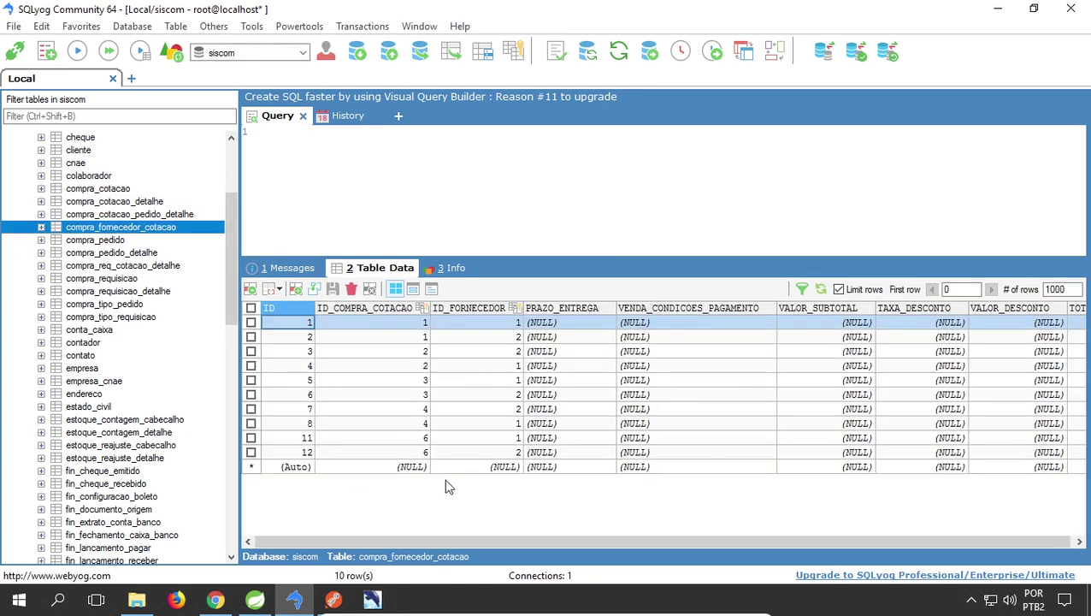
{"action": "left_click", "coordinate": [561, 438]}
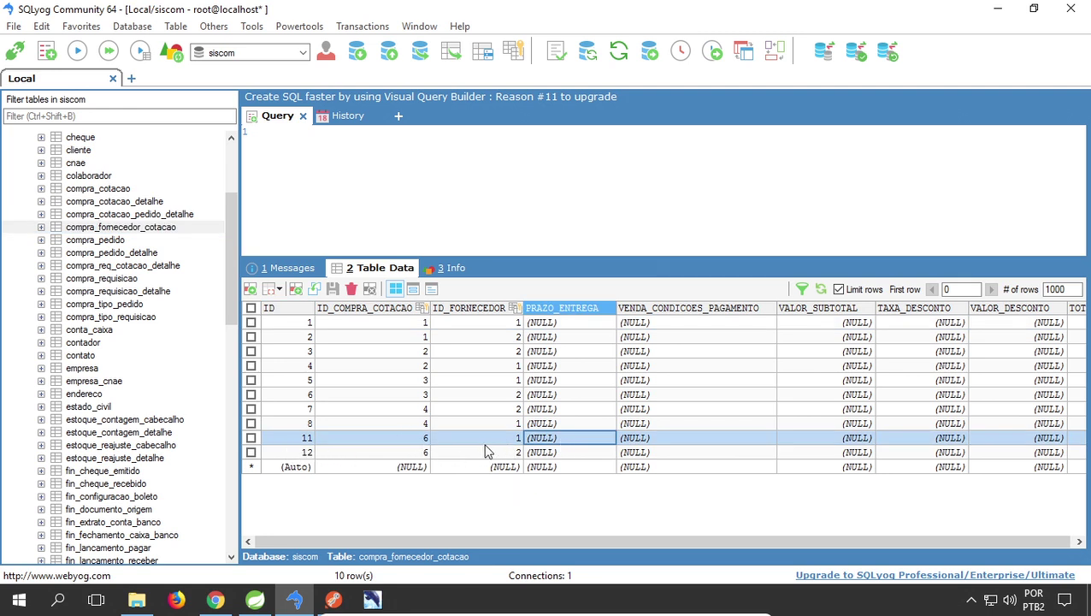
{"action": "left_click", "coordinate": [108, 200]}
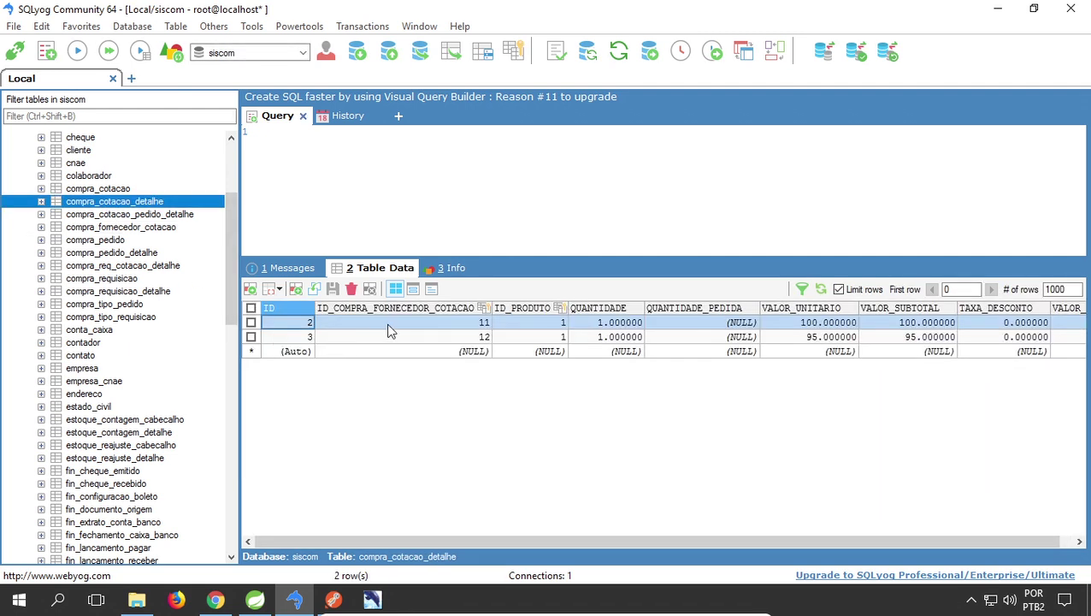
Check which suppliers records 11 and 12 in compra_fornecedor_cotacao belong to, comparing them with the rows in compra_cotacao_detalhe
{"action": "left_click", "coordinate": [111, 227]}
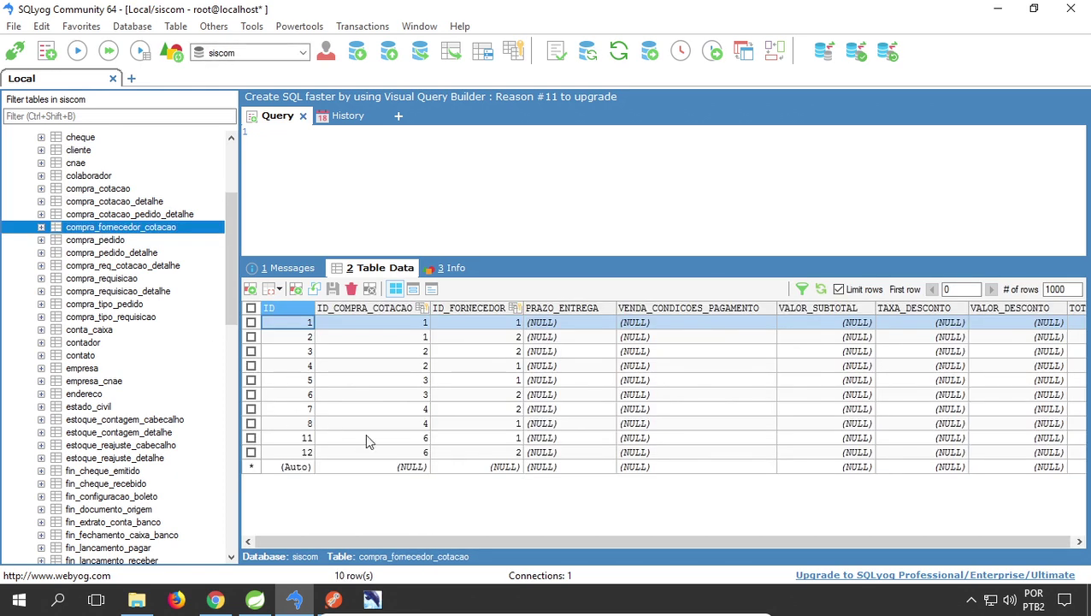
{"action": "left_click", "coordinate": [501, 452]}
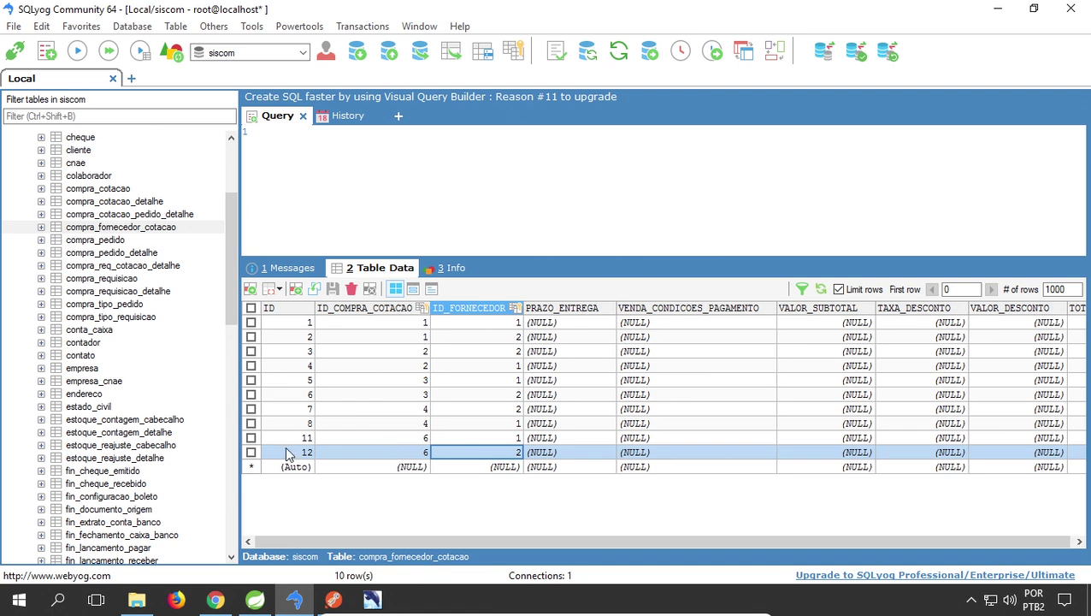
{"action": "left_click", "coordinate": [114, 228]}
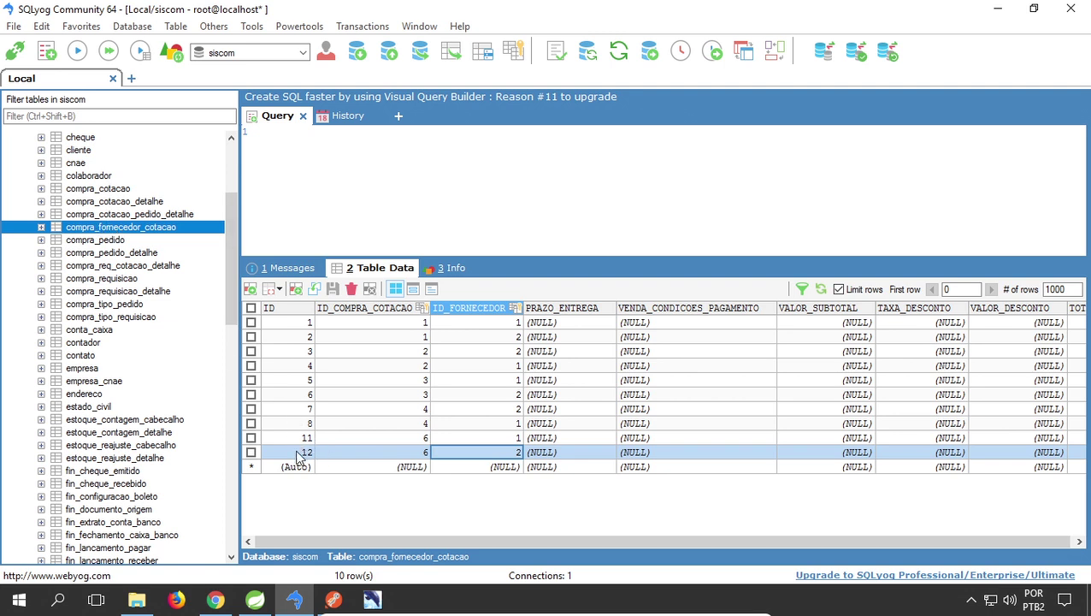
{"action": "left_click", "coordinate": [107, 202]}
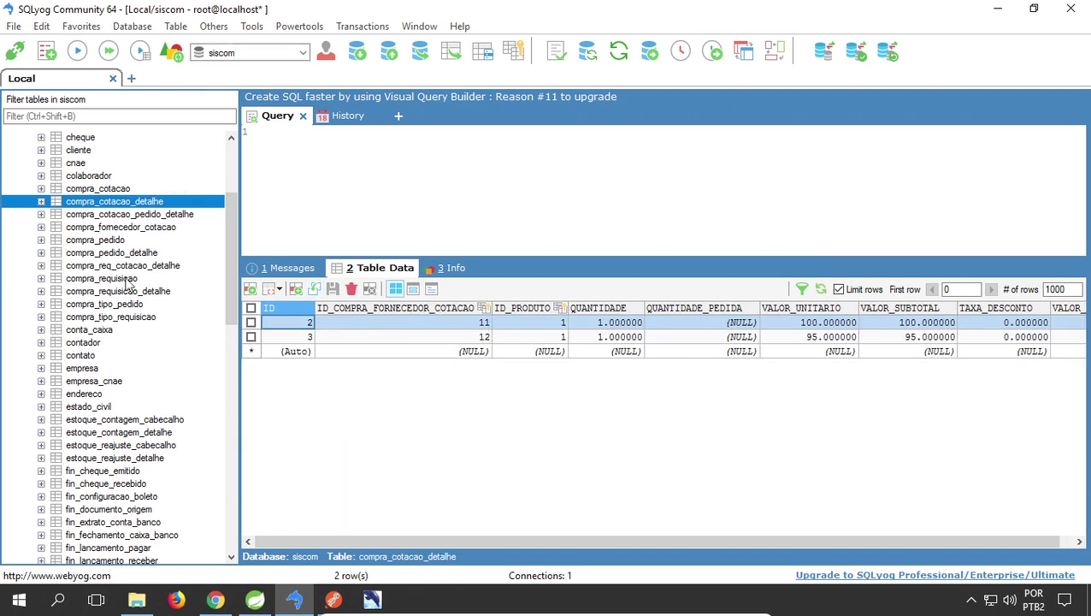
{"action": "left_click", "coordinate": [107, 228]}
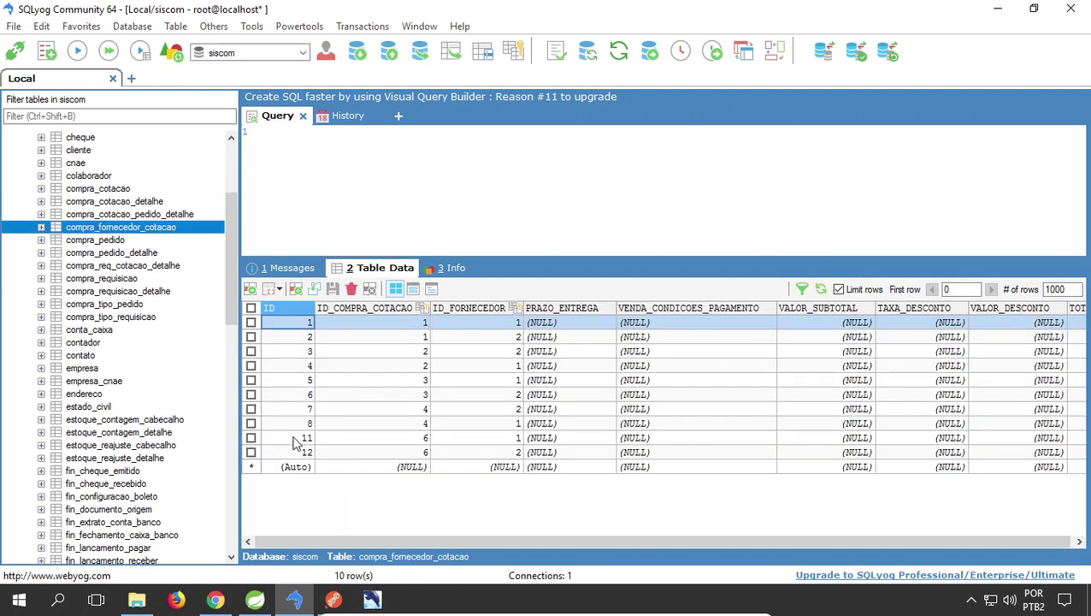
{"action": "left_click", "coordinate": [389, 439]}
{"action": "left_click", "coordinate": [391, 453]}
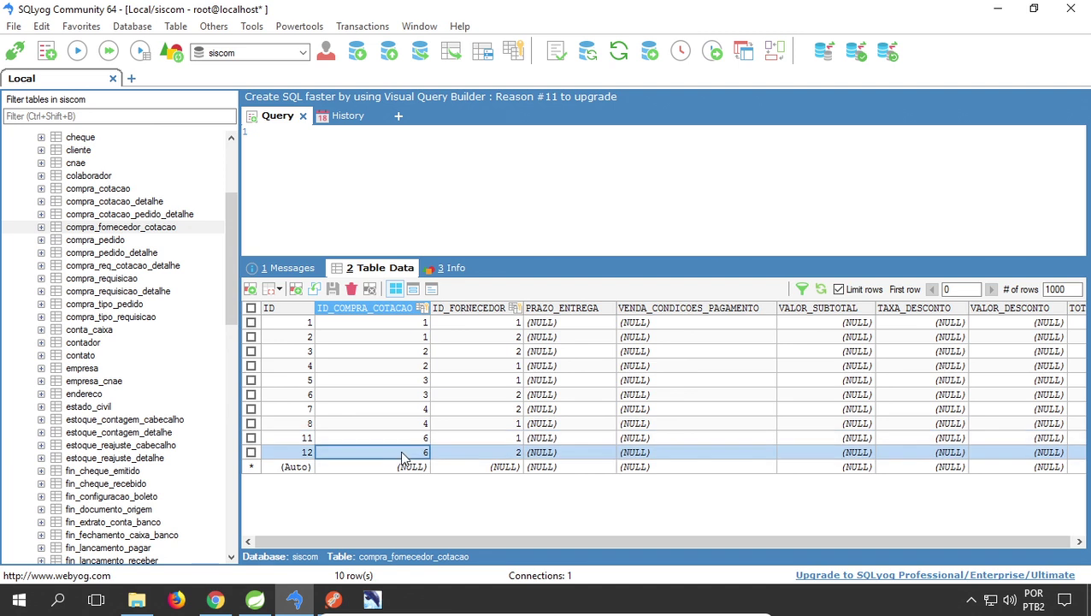
{"action": "left_click", "coordinate": [504, 439]}
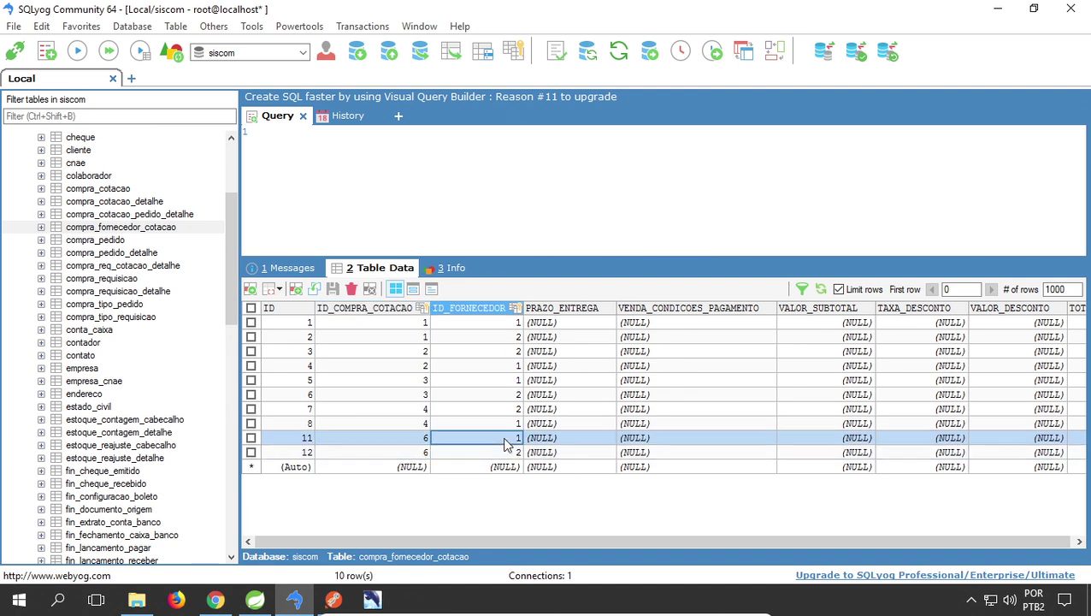
Set PRAZO_ENTREGA to 10 DIAS and VENDA_CONDICOES_PAGAMENTO to 30 dias for record ID 11 in compra_fornecedor_cotacao
{"action": "left_click", "coordinate": [582, 439]}
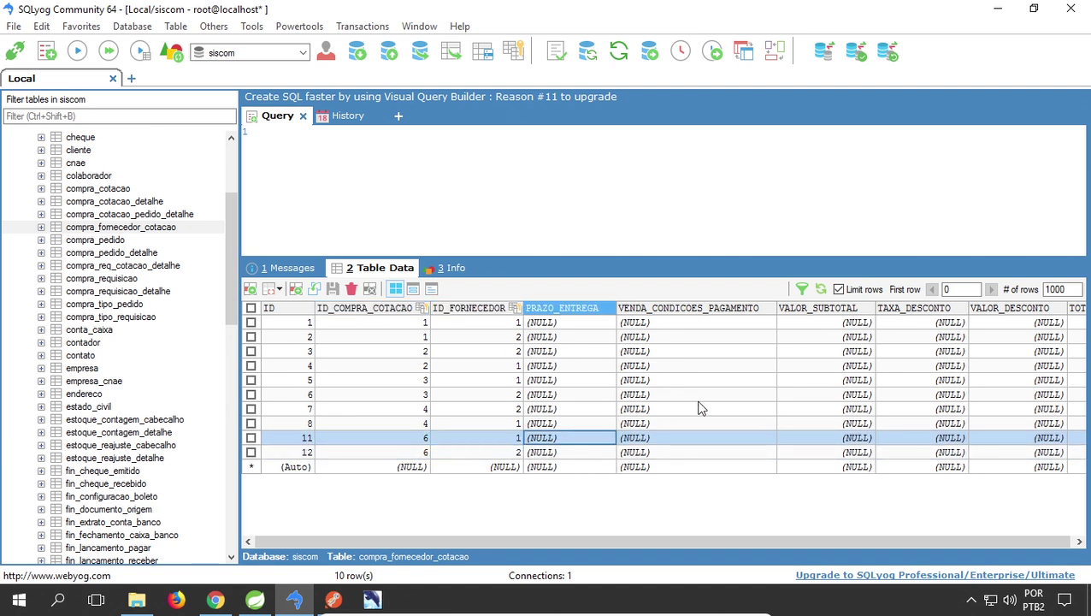
{"action": "type", "text": "10 DIAS"}
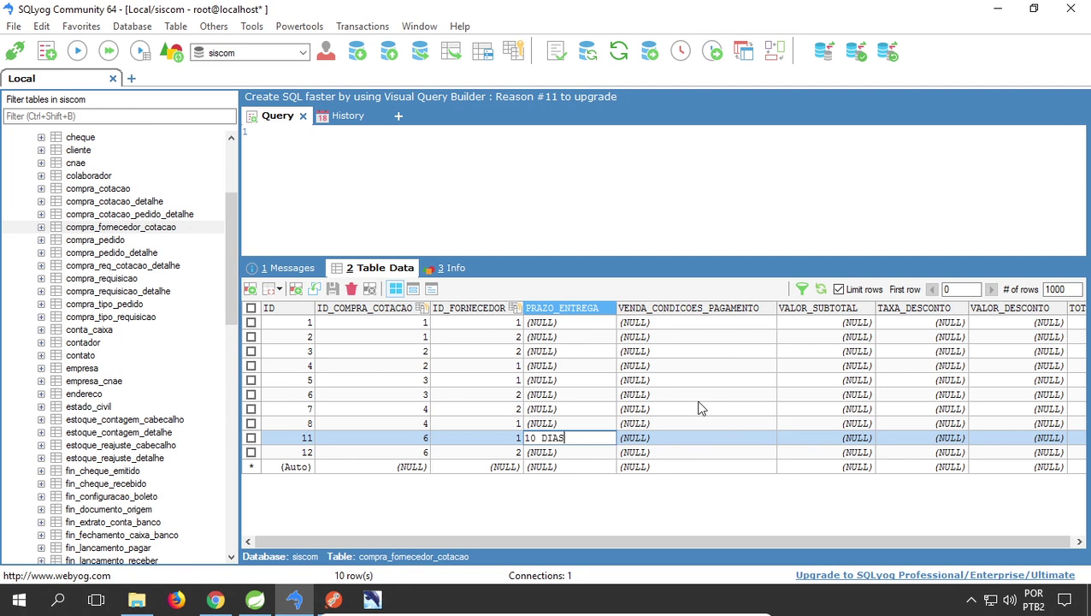
{"action": "key", "text": "Tab"}
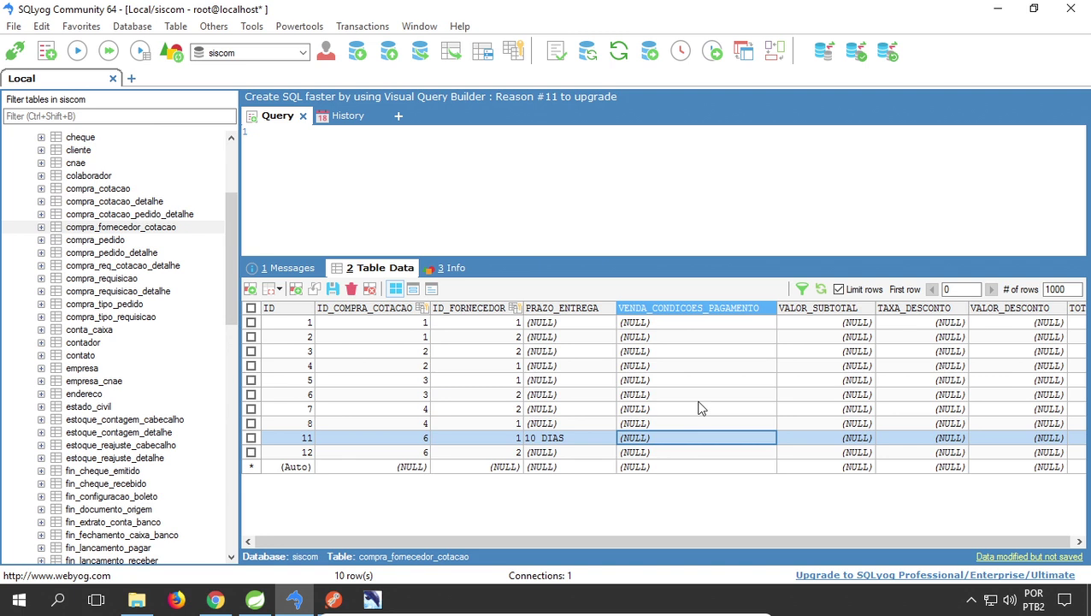
{"action": "type", "text": "20"}
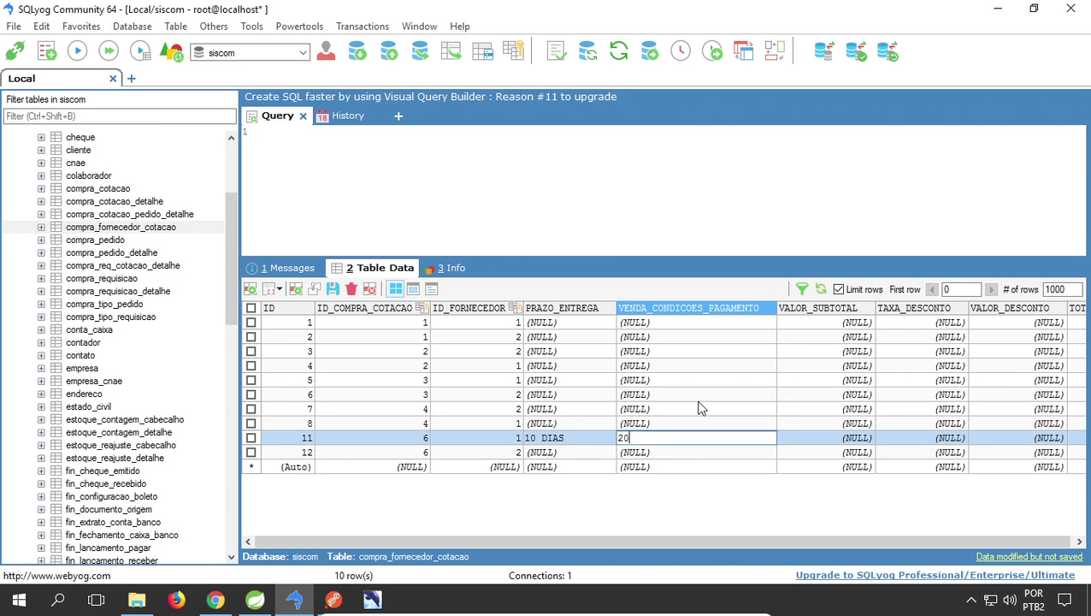
{"action": "type", "text": "dias"}
{"action": "key", "text": "Return"}
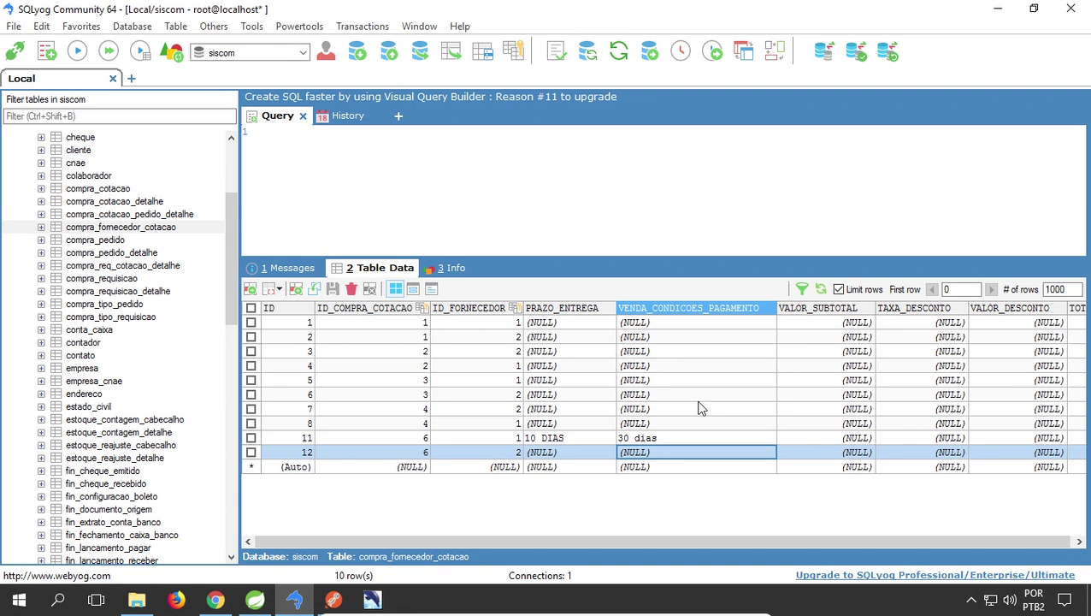
Set VALOR_SUBTOTAL to 100 for record ID 11 in compra_fornecedor_cotacao
{"action": "key", "text": "Up"}
{"action": "key", "text": "Right"}
{"action": "key", "text": "Right"}
{"action": "key", "text": "Right"}
{"action": "key", "text": "Right"}
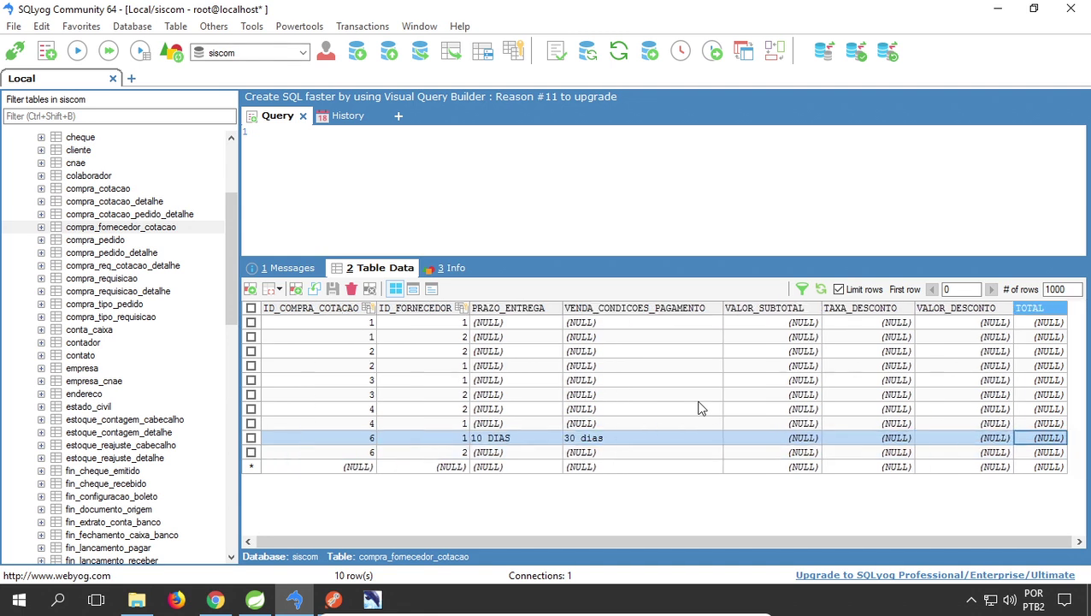
{"action": "key", "text": "Left"}
{"action": "key", "text": "Left"}
{"action": "key", "text": "Left"}
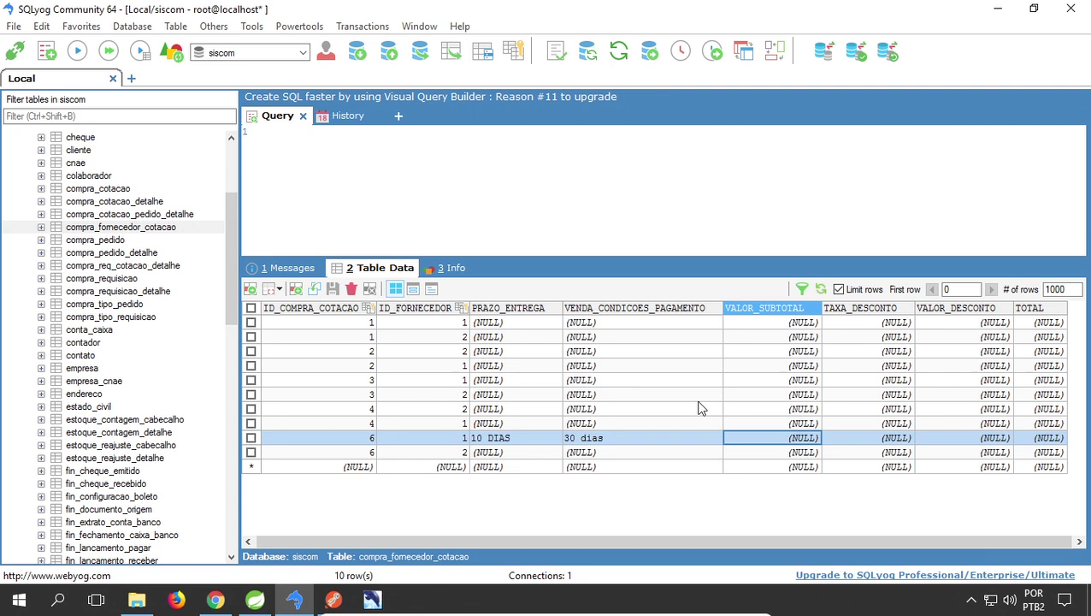
{"action": "type", "text": "100"}
{"action": "key", "text": "Tab"}
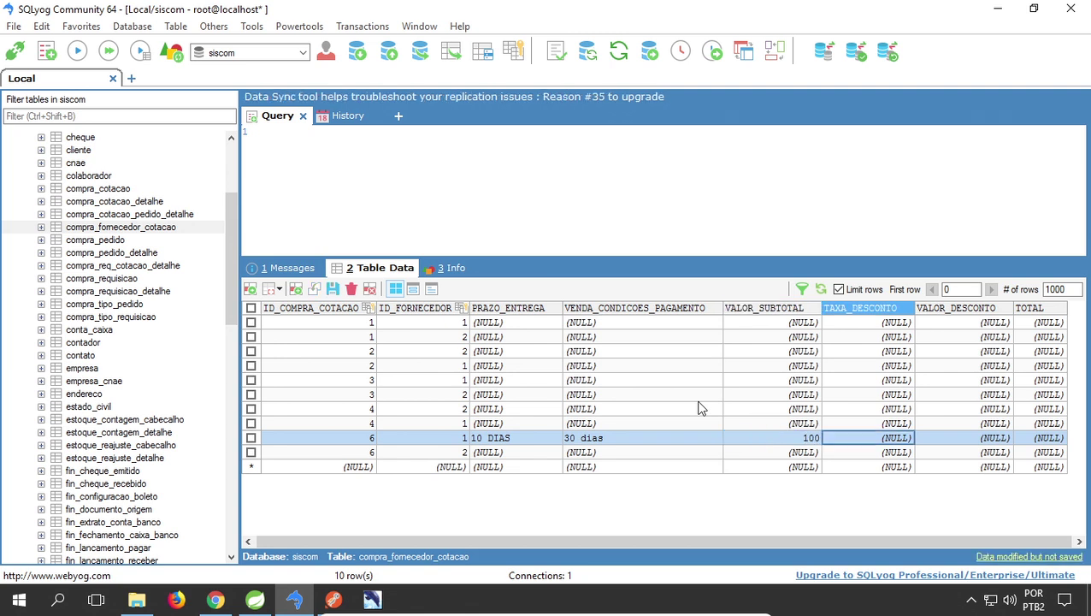
Set TAXA_DESCONTO and VALOR_DESCONTO to 0 and TOTAL to 100 for record ID 11, saving the row
{"action": "type", "text": "0"}
{"action": "key", "text": "Tab"}
{"action": "type", "text": "0"}
{"action": "key", "text": "Tab"}
{"action": "type", "text": "100"}
{"action": "key", "text": "Down"}
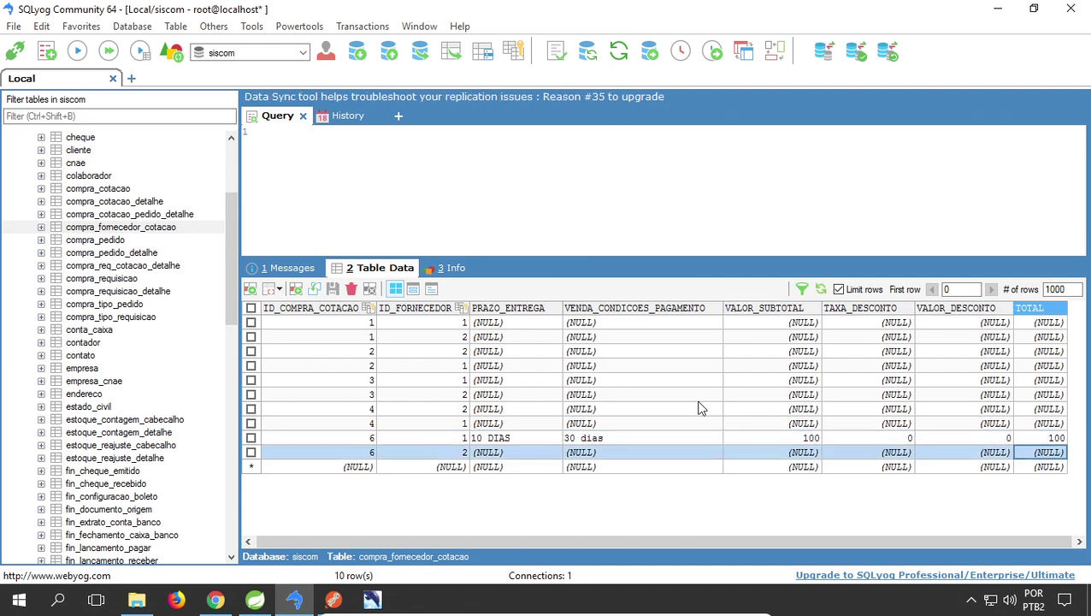
Set PRAZO_ENTREGA to 20 Dias and VENDA_CONDICOES_PAGAMENTO to A vista for record ID 12 in compra_fornecedor_cotacao
{"action": "key", "text": "Left"}
{"action": "key", "text": "Left"}
{"action": "key", "text": "Left"}
{"action": "key", "text": "Left"}
{"action": "key", "text": "Left"}
{"action": "key", "text": "Left"}
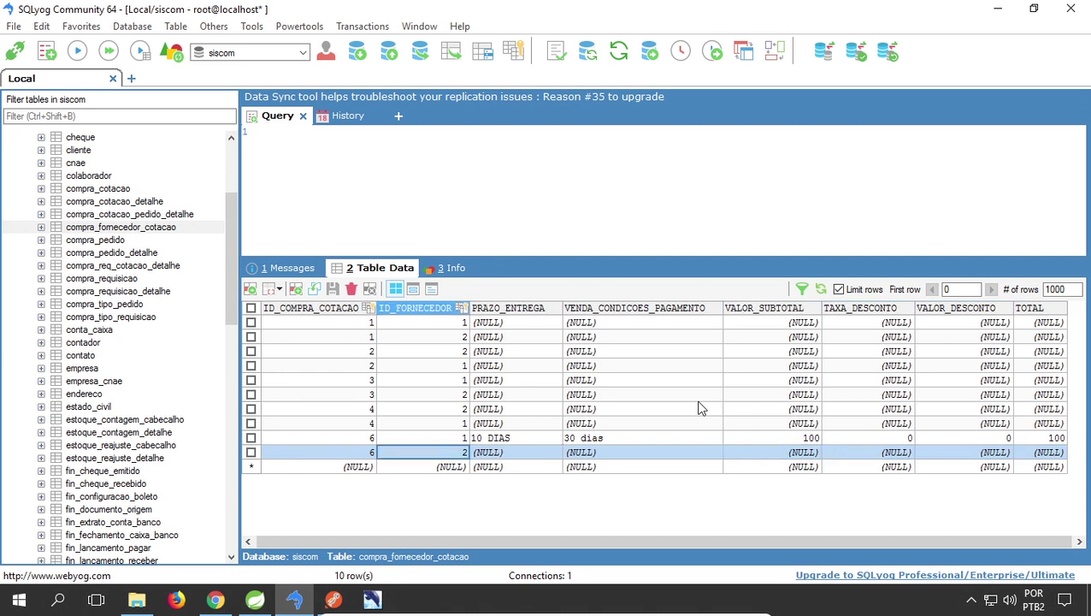
{"action": "key", "text": "Right"}
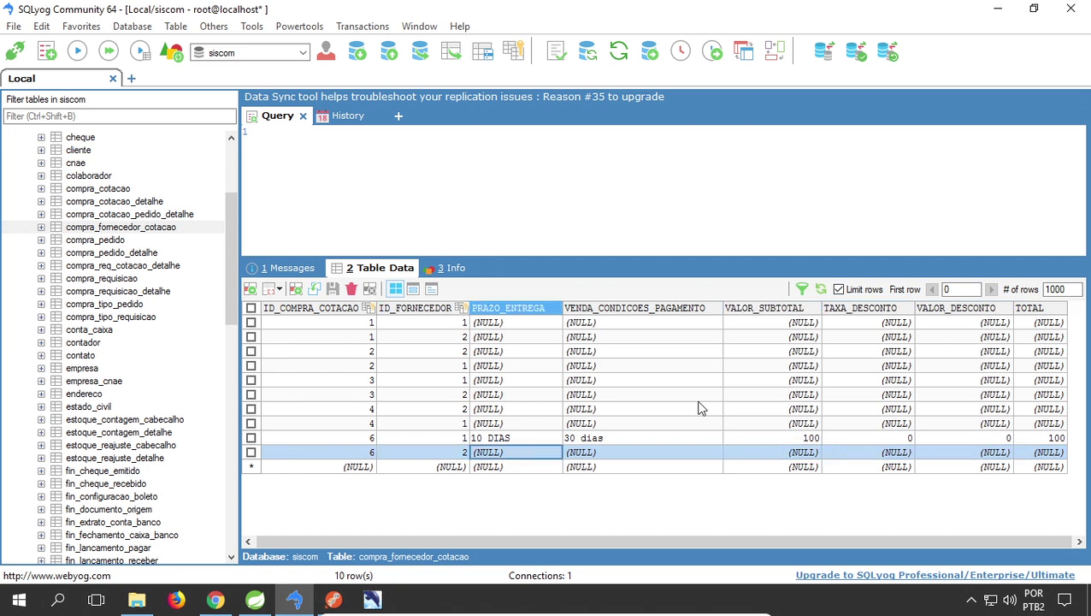
{"action": "type", "text": "20 Dias"}
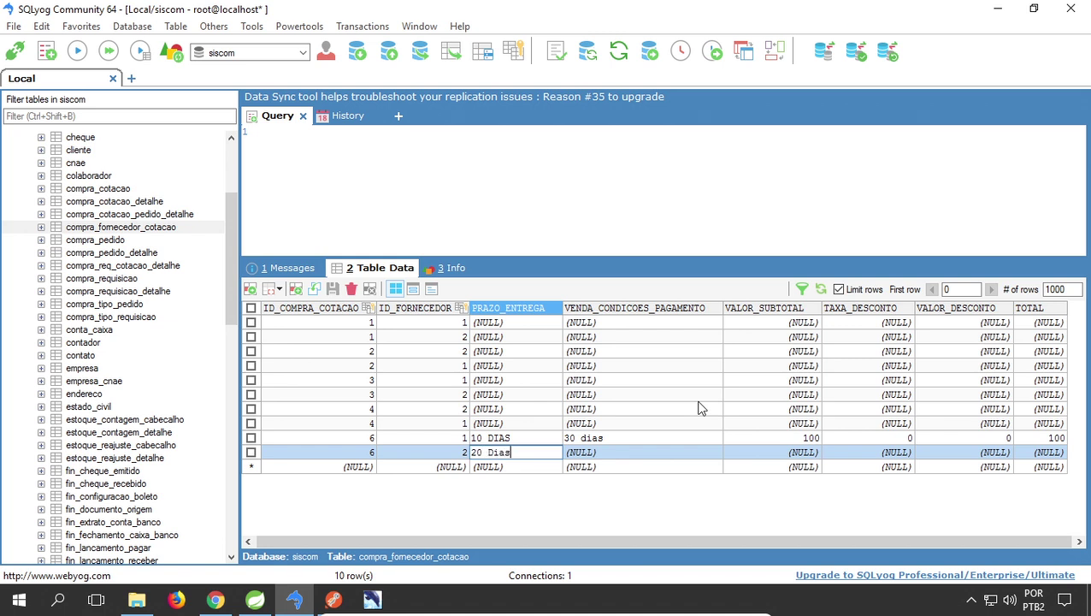
{"action": "key", "text": "Tab"}
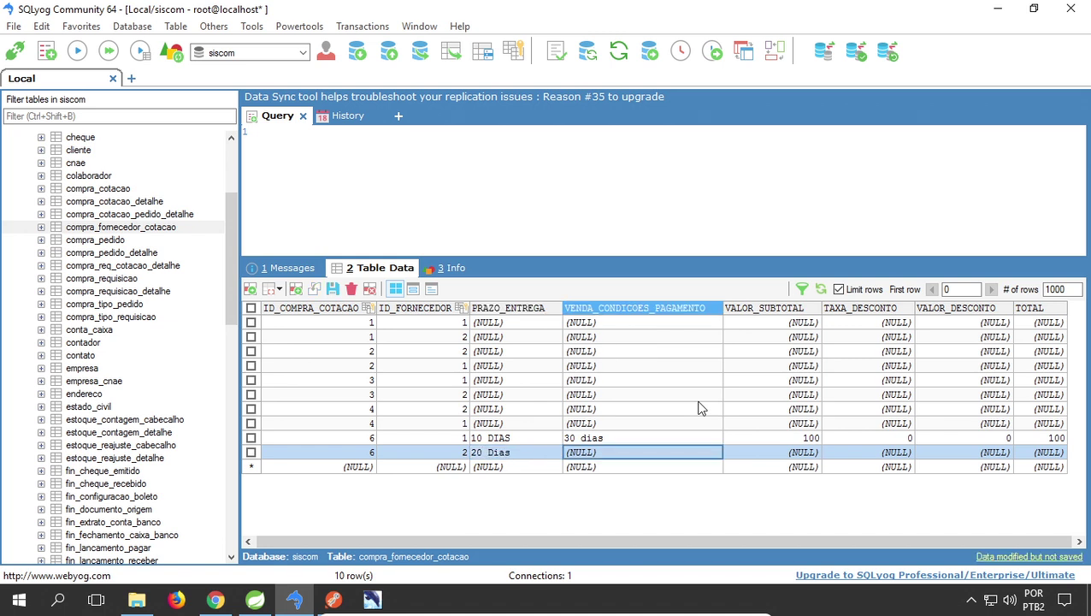
{"action": "type", "text": "A vista"}
{"action": "key", "text": "Tab"}
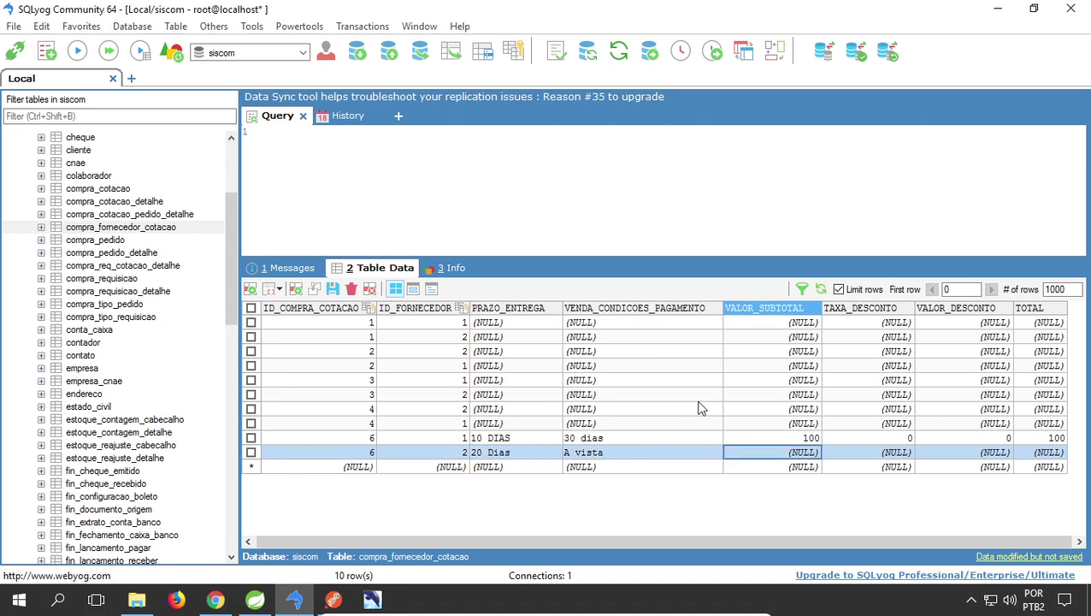
Set VALOR_SUBTOTAL and TOTAL to 95 and both discount fields to 0 for record ID 12, saving it and reloading the data
{"action": "type", "text": "95"}
{"action": "key", "text": "Tab"}
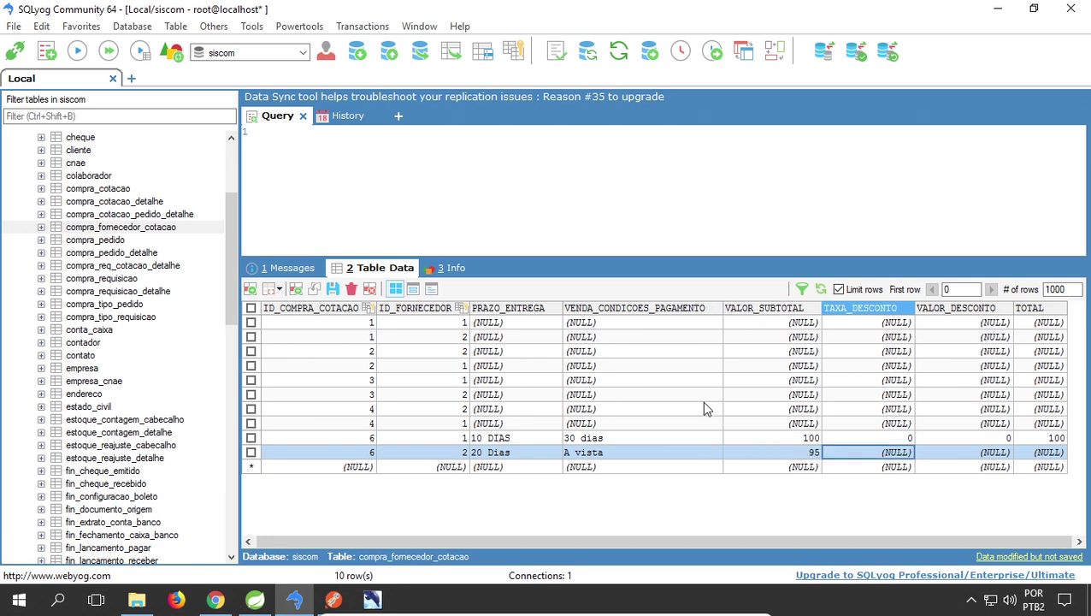
{"action": "type", "text": "0"}
{"action": "key", "text": "Tab"}
{"action": "type", "text": "0"}
{"action": "key", "text": "Tab"}
{"action": "type", "text": "95"}
{"action": "key", "text": "Return"}
{"action": "key", "text": "Up"}
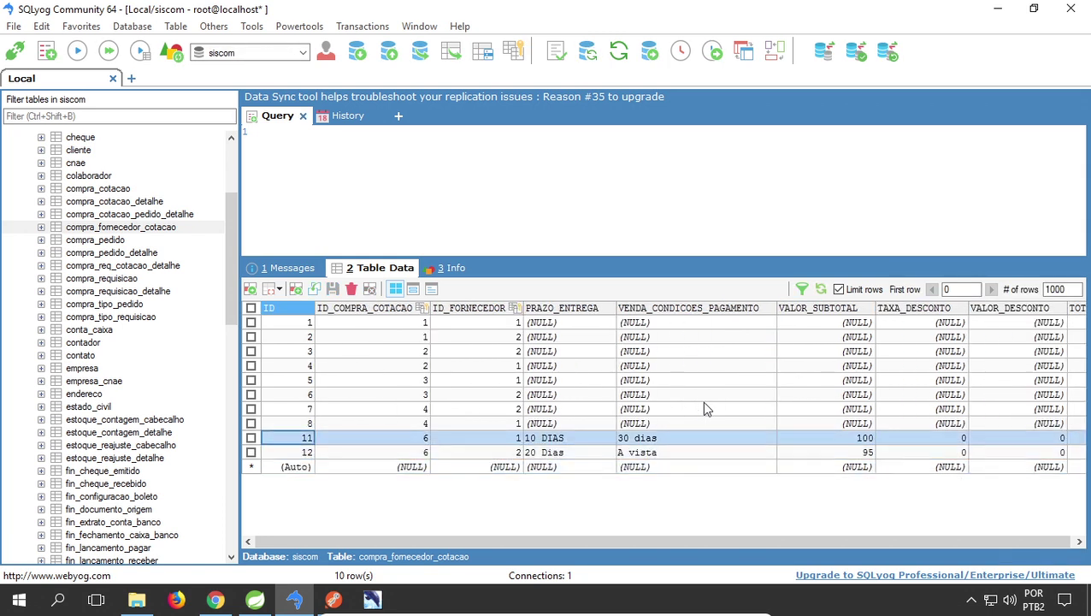
{"action": "left_click", "coordinate": [821, 290]}
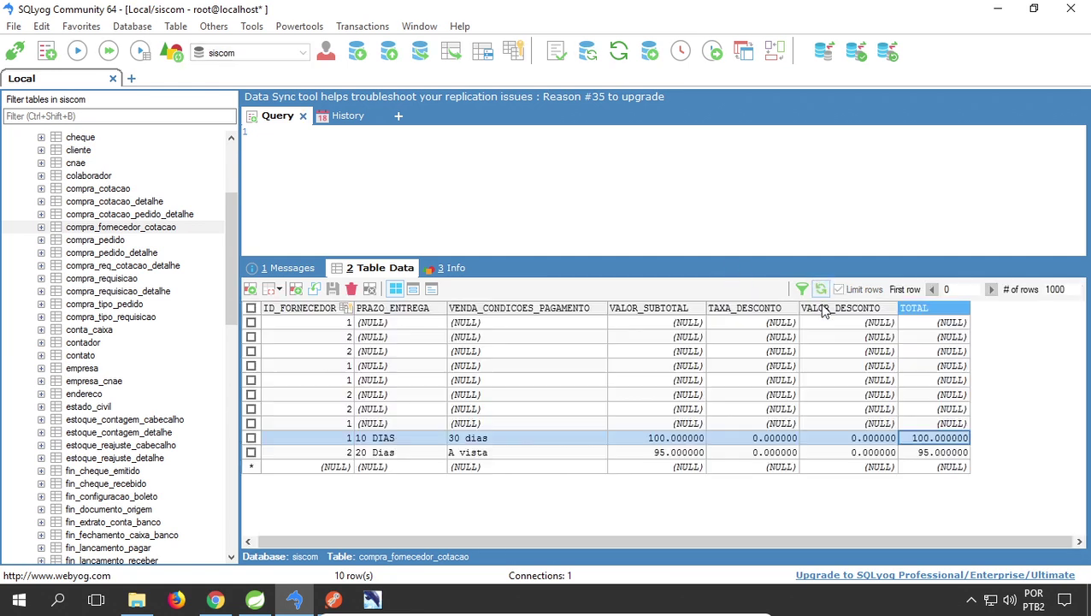
Review all columns of record ID 11 in compra_fornecedor_cotacao and compare its supplier with that of record ID 12
{"action": "left_click", "coordinate": [507, 438]}
{"action": "key", "text": "Home"}
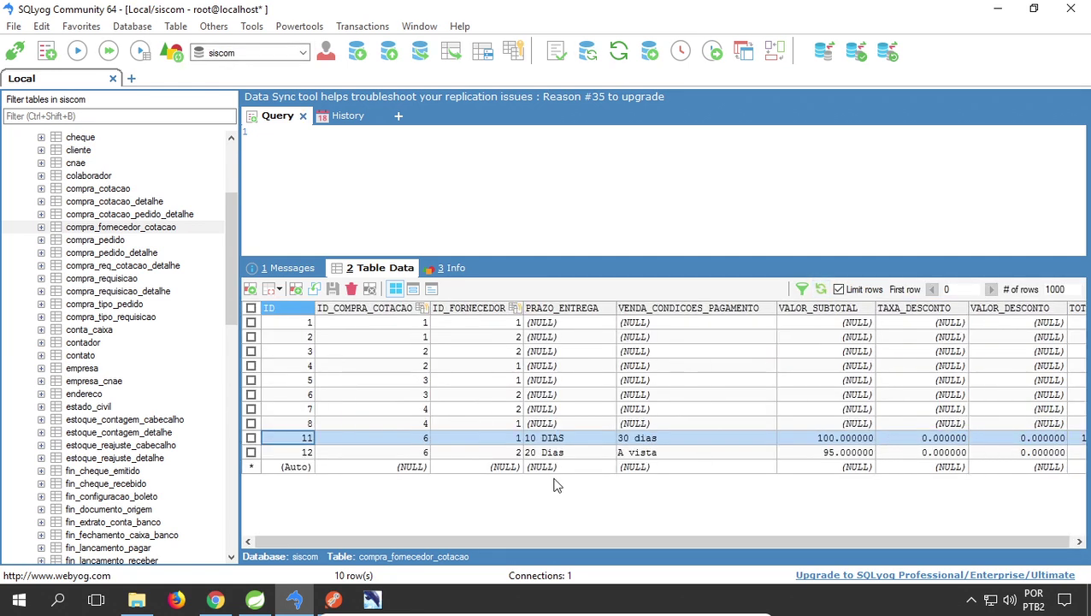
{"action": "key", "text": "Right"}
{"action": "key", "text": "Right"}
{"action": "key", "text": "Right"}
{"action": "key", "text": "Right"}
{"action": "key", "text": "Right"}
{"action": "key", "text": "Right"}
{"action": "key", "text": "Right"}
{"action": "key", "text": "Right"}
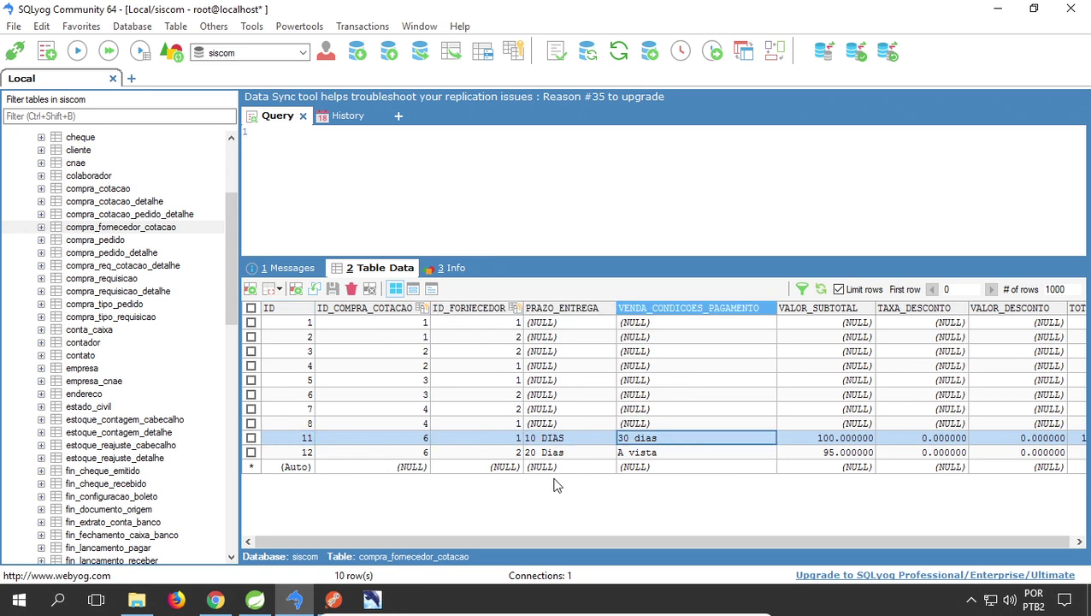
{"action": "key", "text": "Left"}
{"action": "key", "text": "Left"}
{"action": "key", "text": "Left"}
{"action": "key", "text": "Left"}
{"action": "key", "text": "Left"}
{"action": "key", "text": "Left"}
{"action": "key", "text": "Left"}
{"action": "key", "text": "Left"}
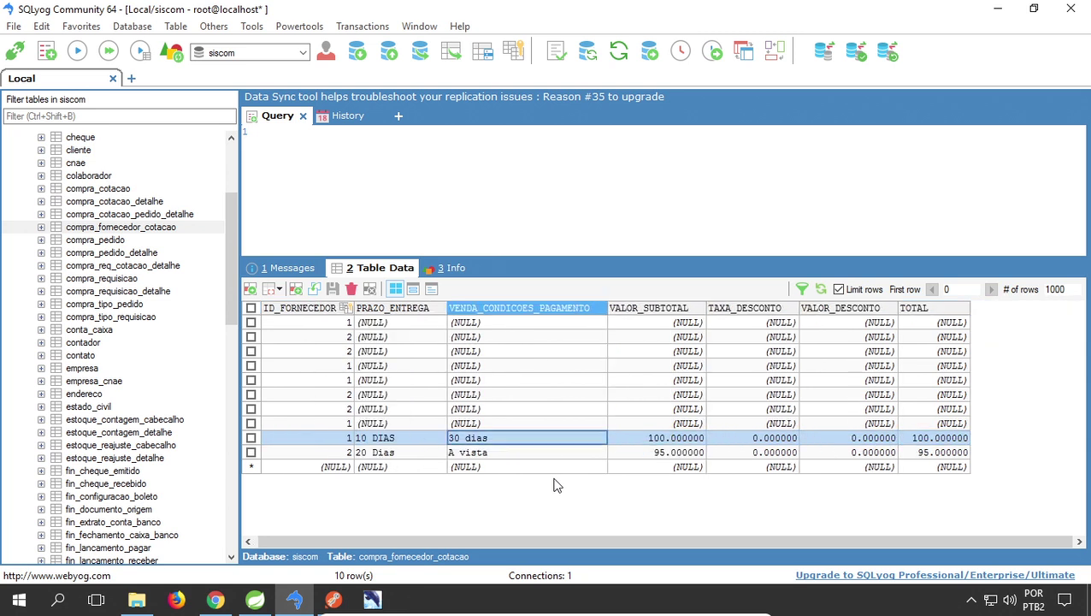
{"action": "key", "text": "Right"}
{"action": "key", "text": "Right"}
{"action": "key", "text": "Right"}
{"action": "key", "text": "Right"}
{"action": "key", "text": "Right"}
{"action": "key", "text": "Right"}
{"action": "key", "text": "Right"}
{"action": "key", "text": "Right"}
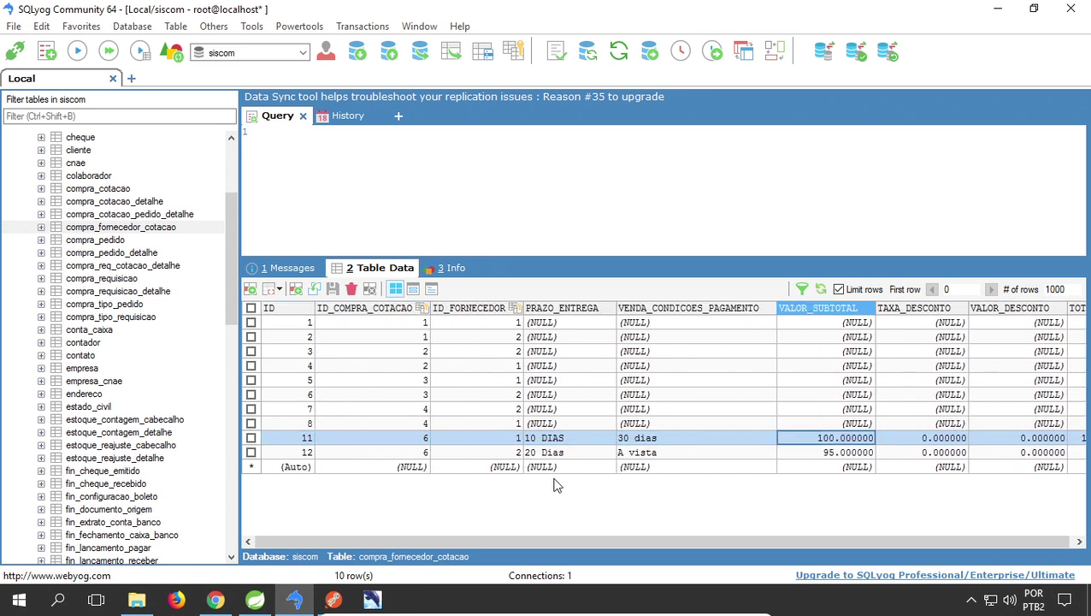
{"action": "key", "text": "Left"}
{"action": "key", "text": "Left"}
{"action": "key", "text": "Left"}
{"action": "key", "text": "Left"}
{"action": "key", "text": "Left"}
{"action": "key", "text": "Left"}
{"action": "key", "text": "Left"}
{"action": "key", "text": "Left"}
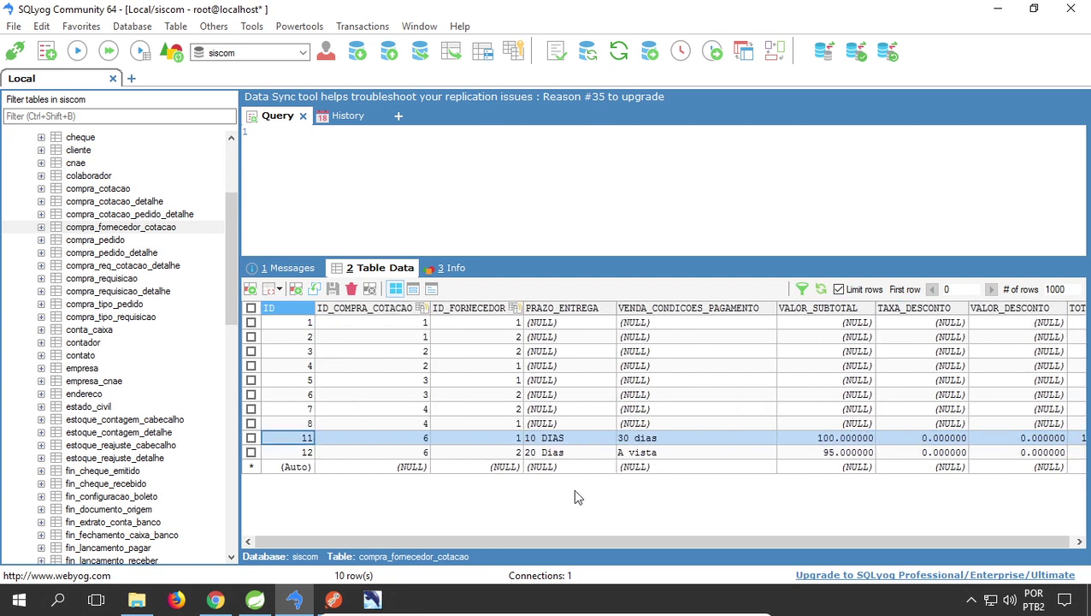
{"action": "left_click", "coordinate": [490, 453]}
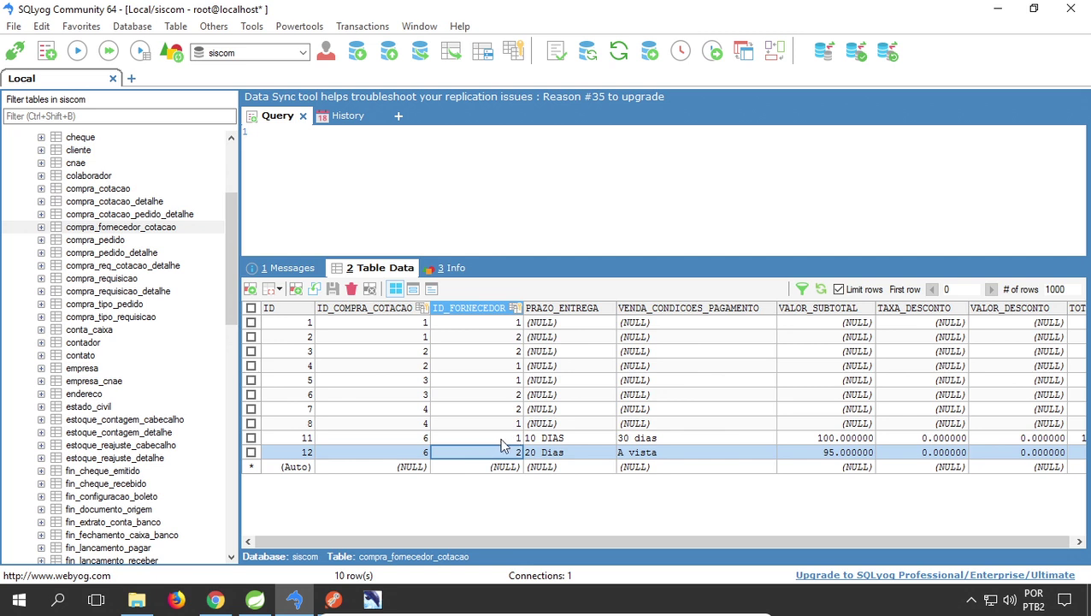
{"action": "left_click", "coordinate": [497, 437]}
{"action": "left_click", "coordinate": [493, 452]}
{"action": "left_click", "coordinate": [495, 440]}
{"action": "left_click", "coordinate": [492, 450]}
{"action": "left_click", "coordinate": [496, 441]}
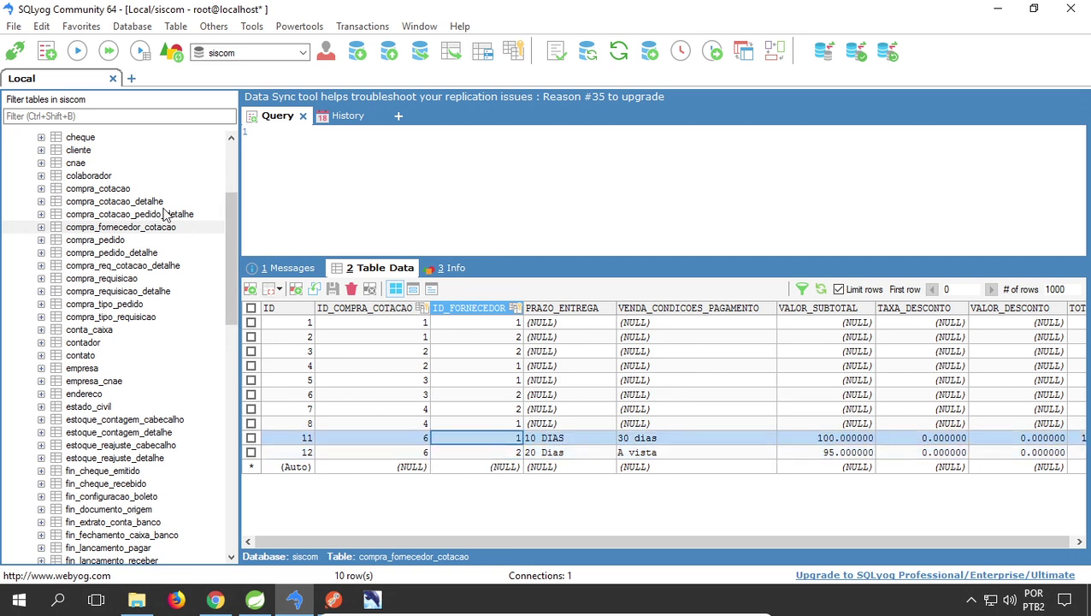
Examine the product, quantity, ordered quantity and price columns of both records in compra_cotacao_detalhe
{"action": "left_click", "coordinate": [111, 204]}
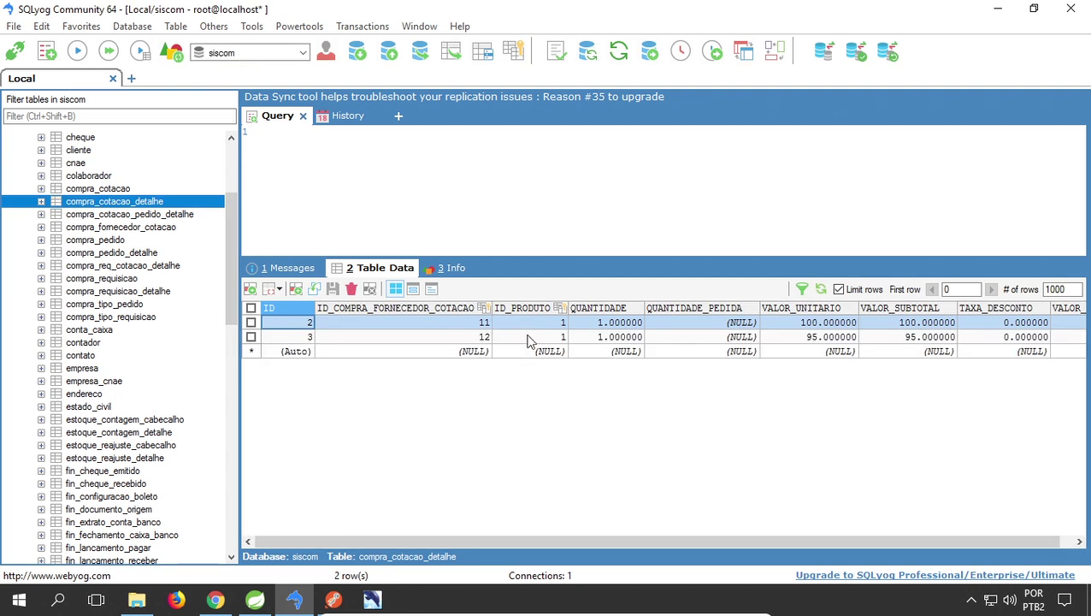
{"action": "left_click", "coordinate": [539, 337]}
{"action": "left_click", "coordinate": [535, 323]}
{"action": "left_click", "coordinate": [537, 336]}
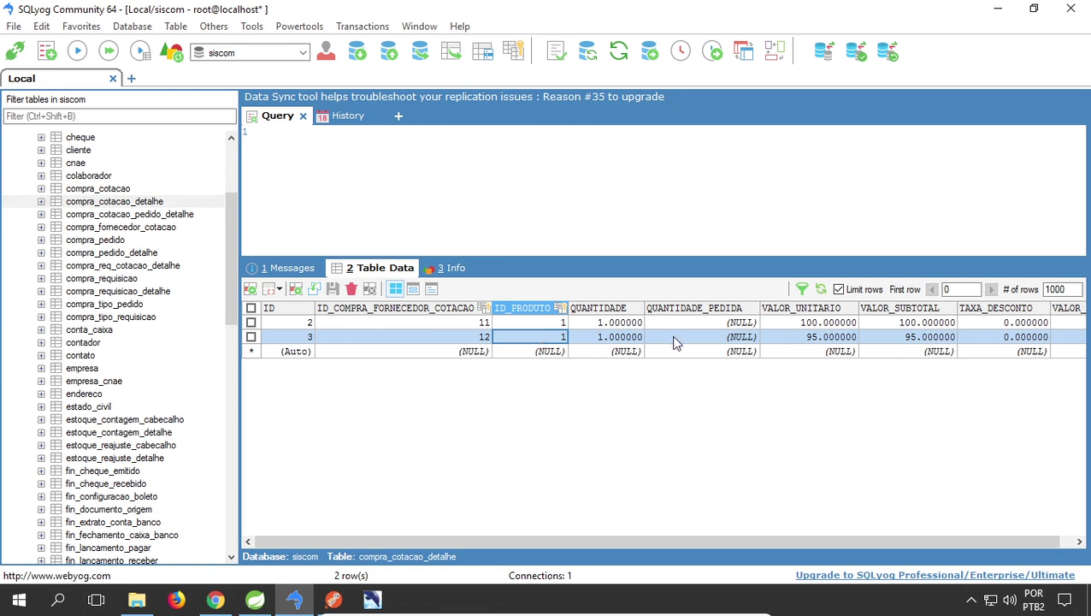
{"action": "left_click_drag", "start_coordinate": [498, 538], "coordinate": [521, 539]}
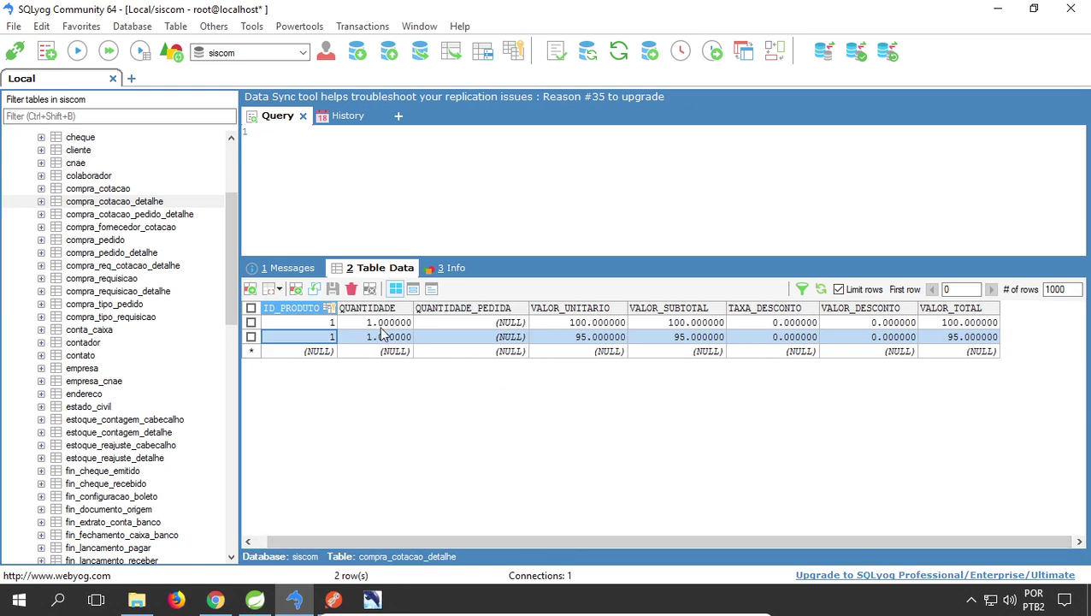
{"action": "left_click", "coordinate": [504, 337]}
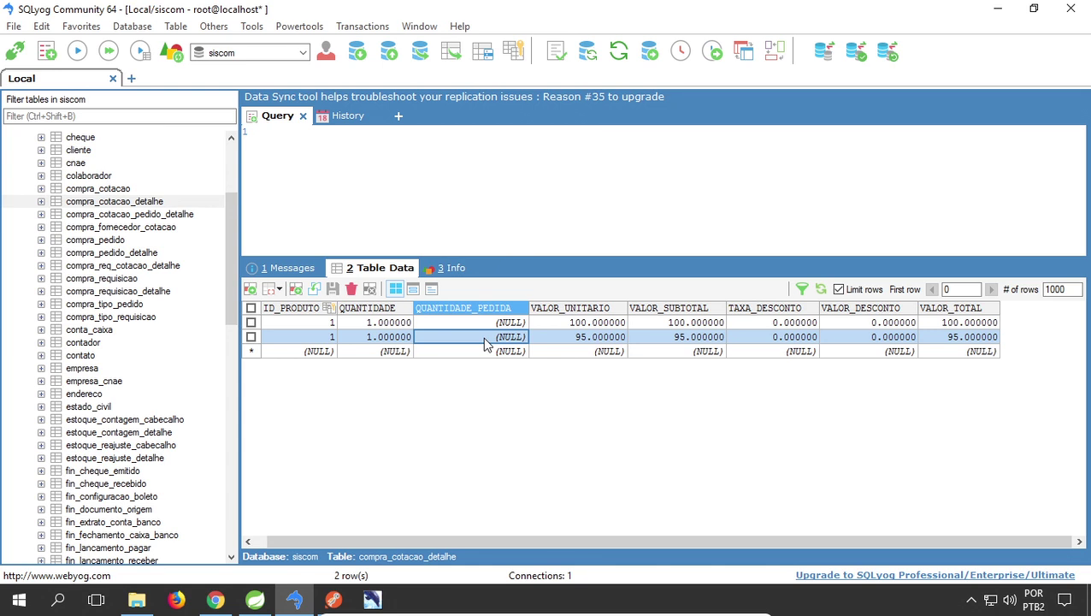
Set QUANTIDADE_PEDIDA to 1 for the second record, ID 3, in compra_cotacao_detalhe
{"action": "left_click", "coordinate": [494, 326]}
{"action": "left_click", "coordinate": [484, 339]}
{"action": "double_click", "coordinate": [499, 341]}
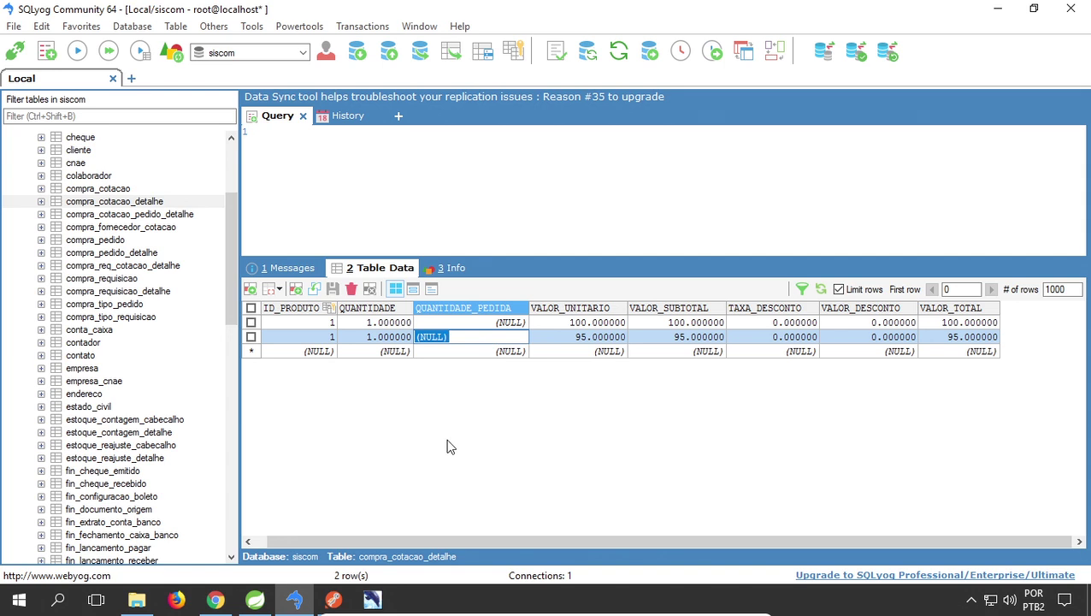
{"action": "type", "text": "1"}
{"action": "key", "text": "Return"}
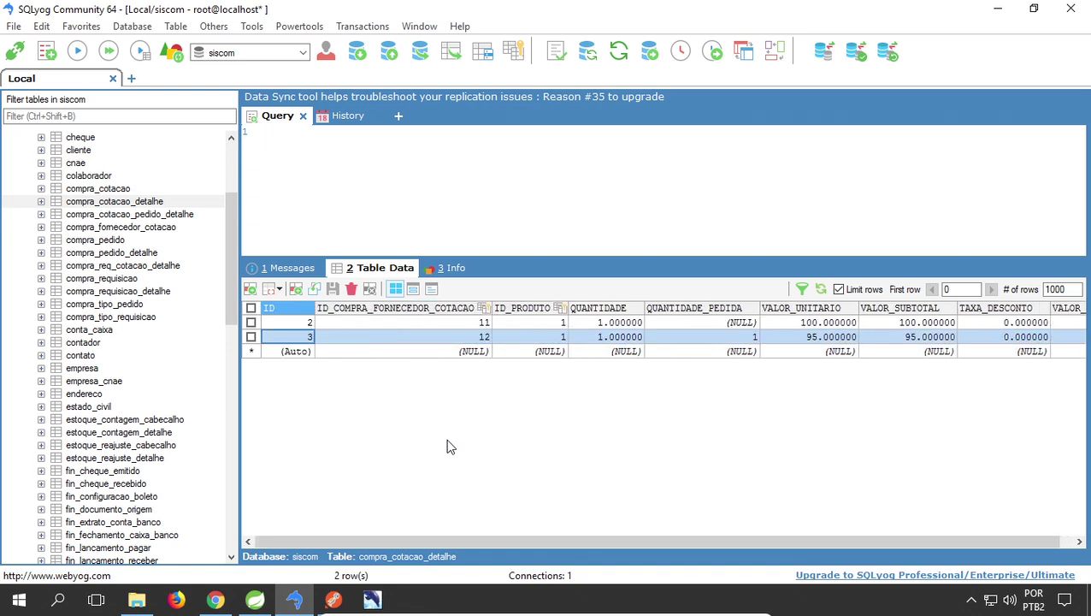
Set QUANTIDADE_PEDIDA of record ID 3 to 5 in compra_cotacao_detalhe
{"action": "key", "text": "Right"}
{"action": "key", "text": "Right"}
{"action": "key", "text": "Right"}
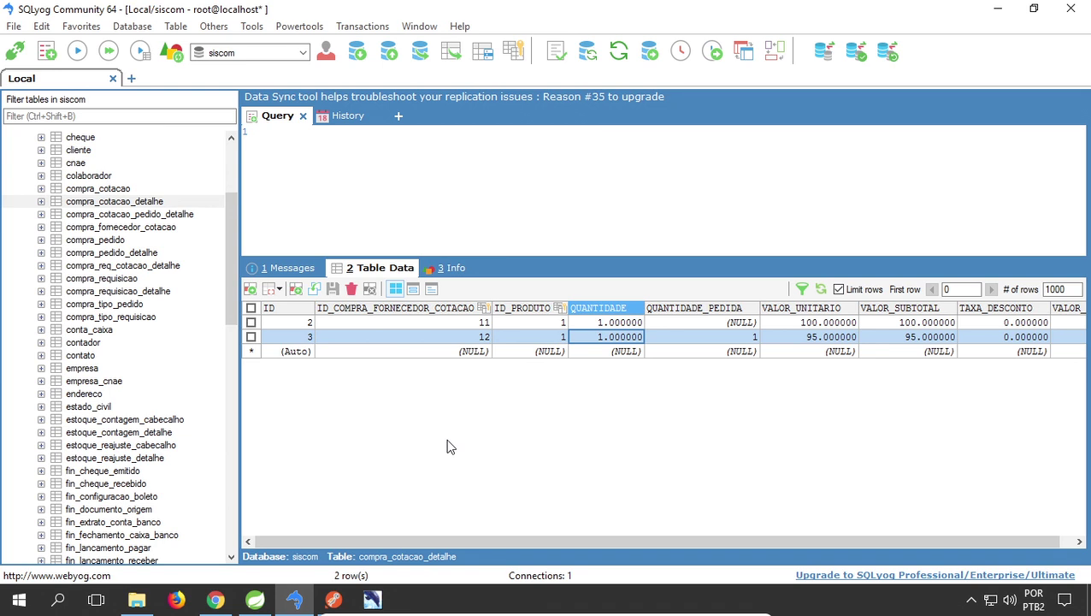
{"action": "key", "text": "Right"}
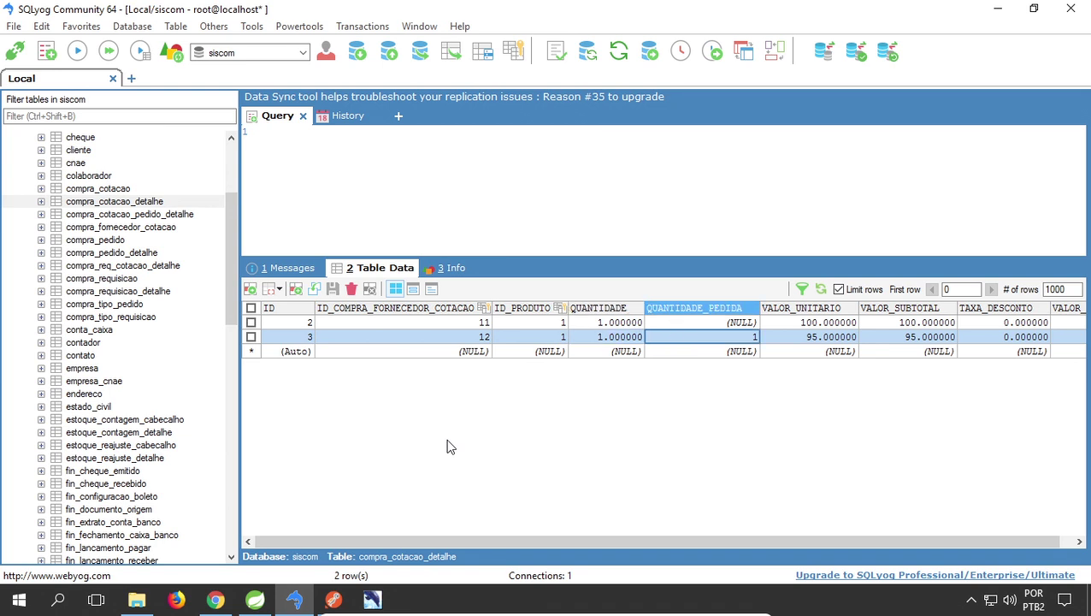
{"action": "type", "text": "5"}
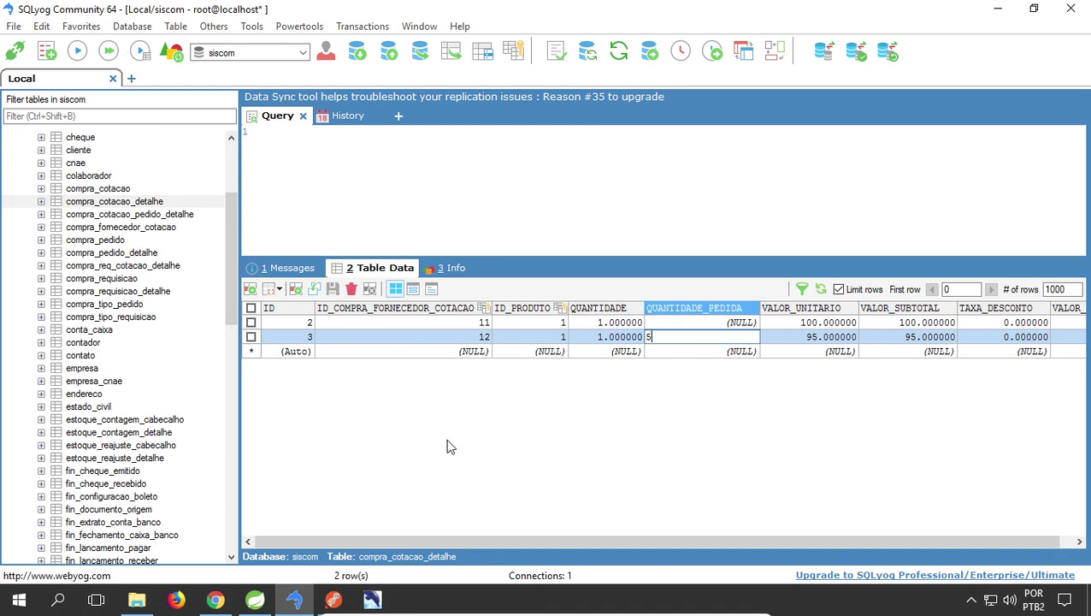
{"action": "key", "text": "Up"}
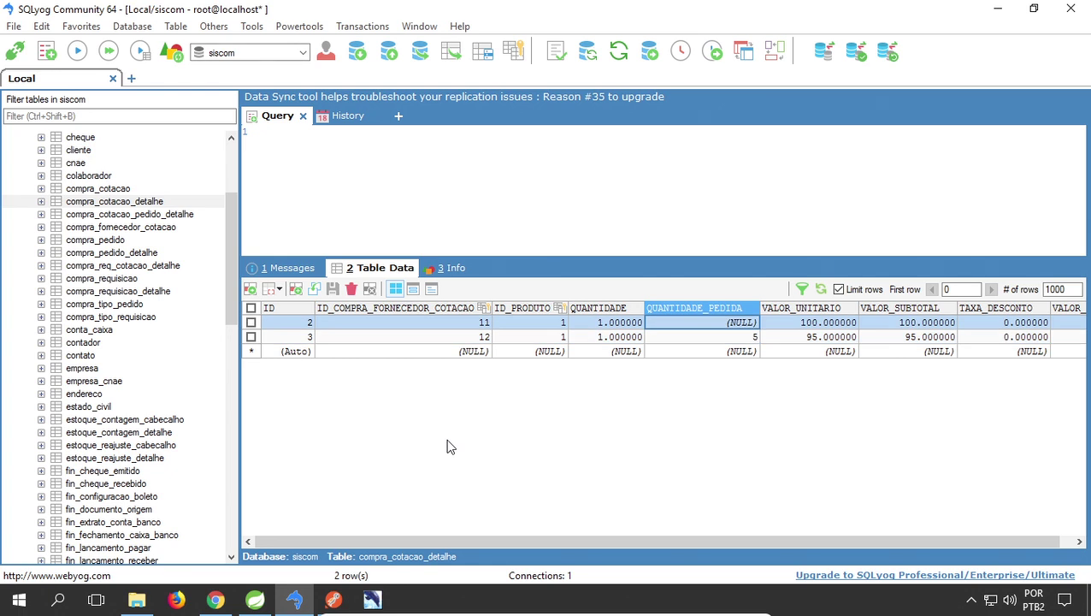
Return the ordered quantity of record ID 3 to 1 and commit the row
{"action": "key", "text": "Down"}
{"action": "type", "text": "1"}
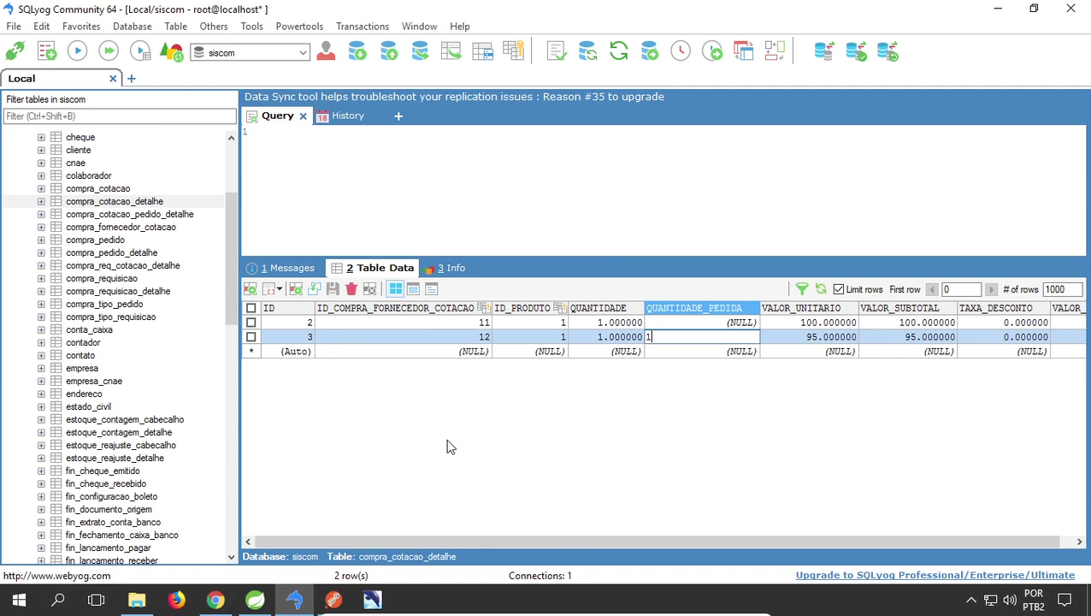
{"action": "key", "text": "Down"}
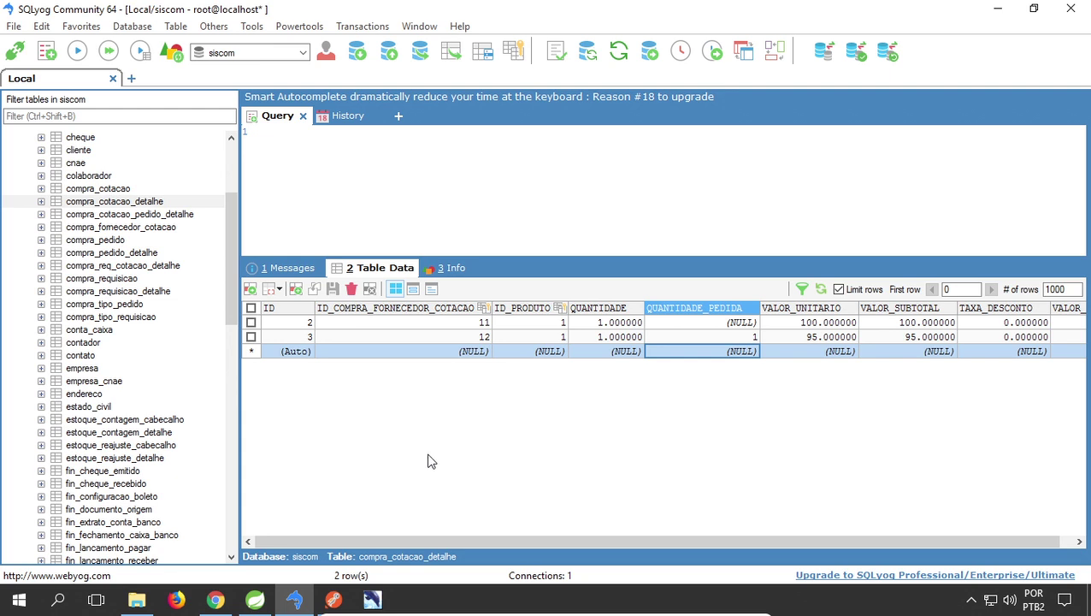
Switch to DBDesigner Fork and examine the columns of COMPRA_COTACAO_PEDIDO_DETALHE with their full names, leaving the table editor without applying changes
{"action": "left_click", "coordinate": [374, 599]}
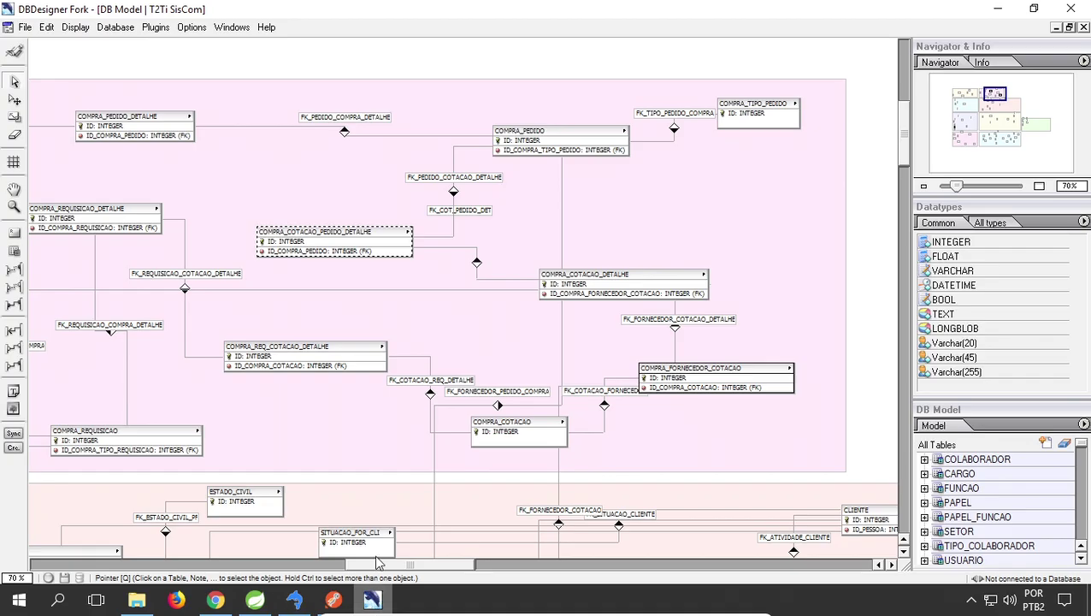
{"action": "left_click", "coordinate": [409, 282]}
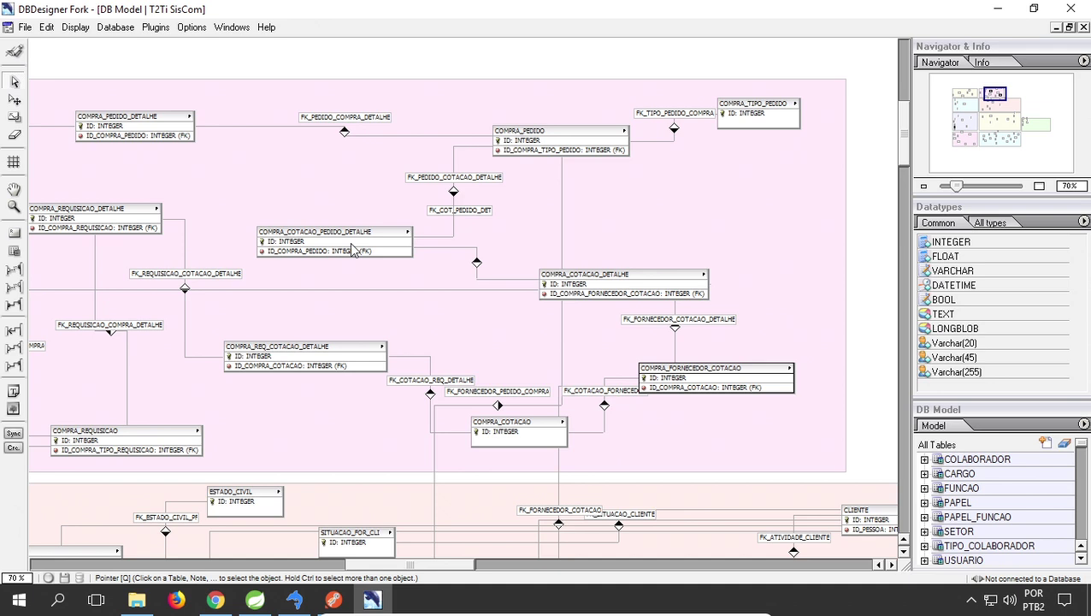
{"action": "left_click", "coordinate": [294, 600]}
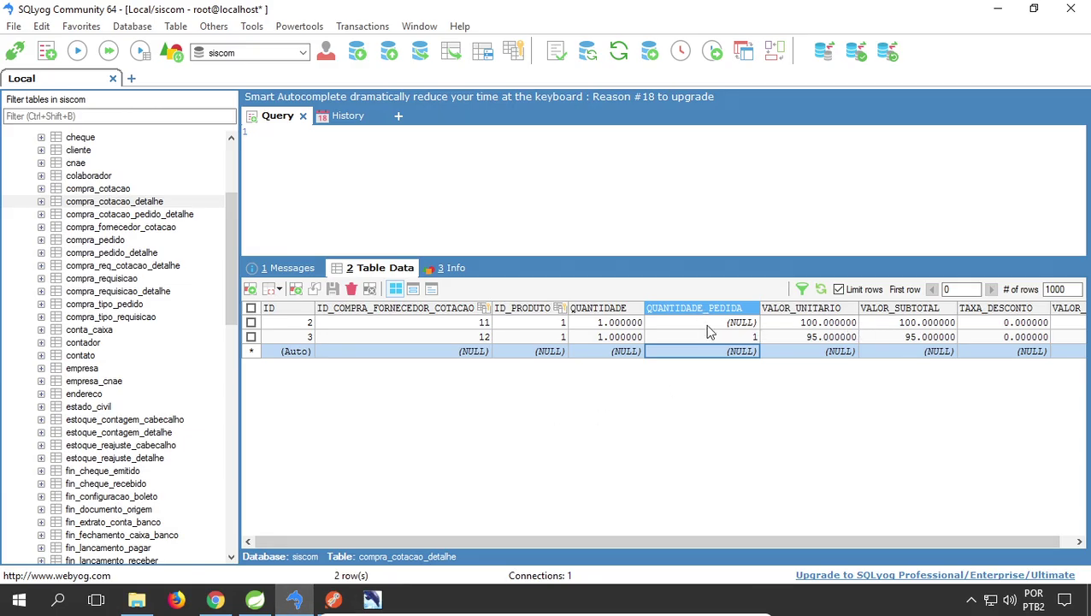
{"action": "left_click", "coordinate": [372, 601]}
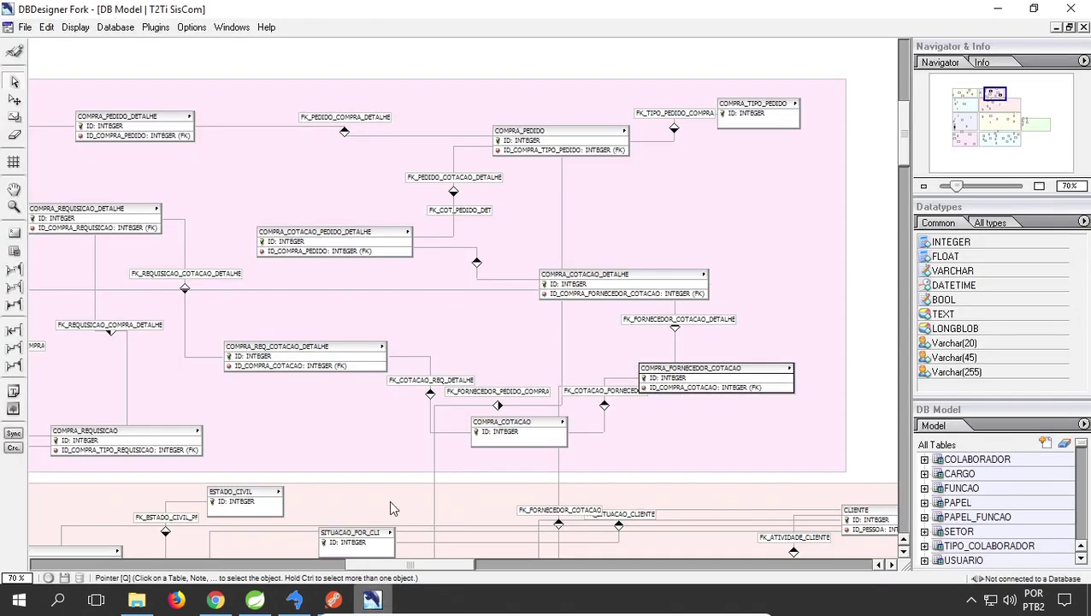
{"action": "double_click", "coordinate": [357, 240]}
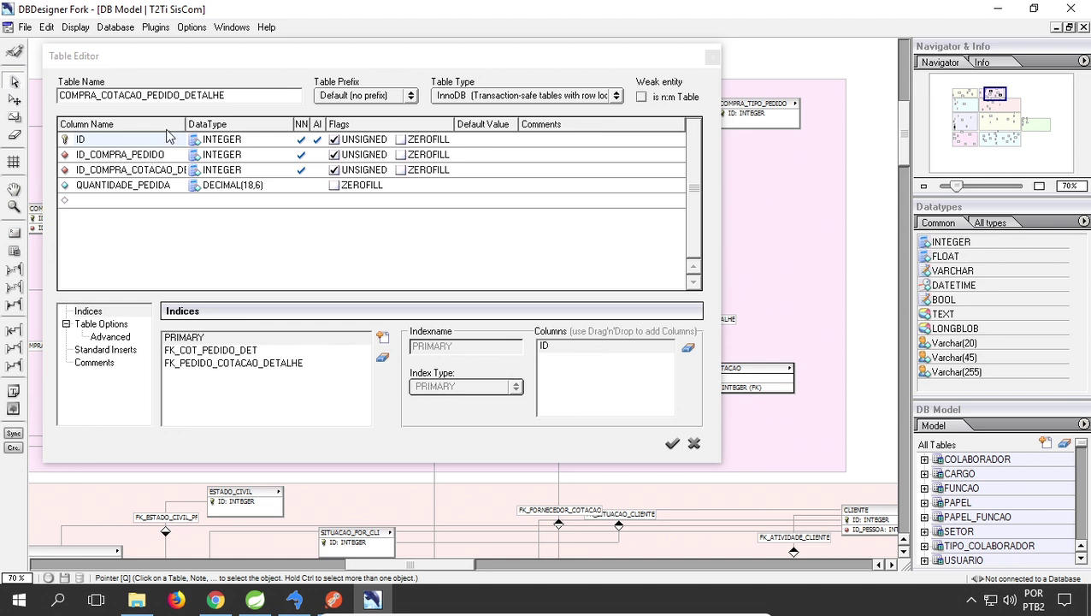
{"action": "left_click_drag", "start_coordinate": [185, 124], "coordinate": [229, 124]}
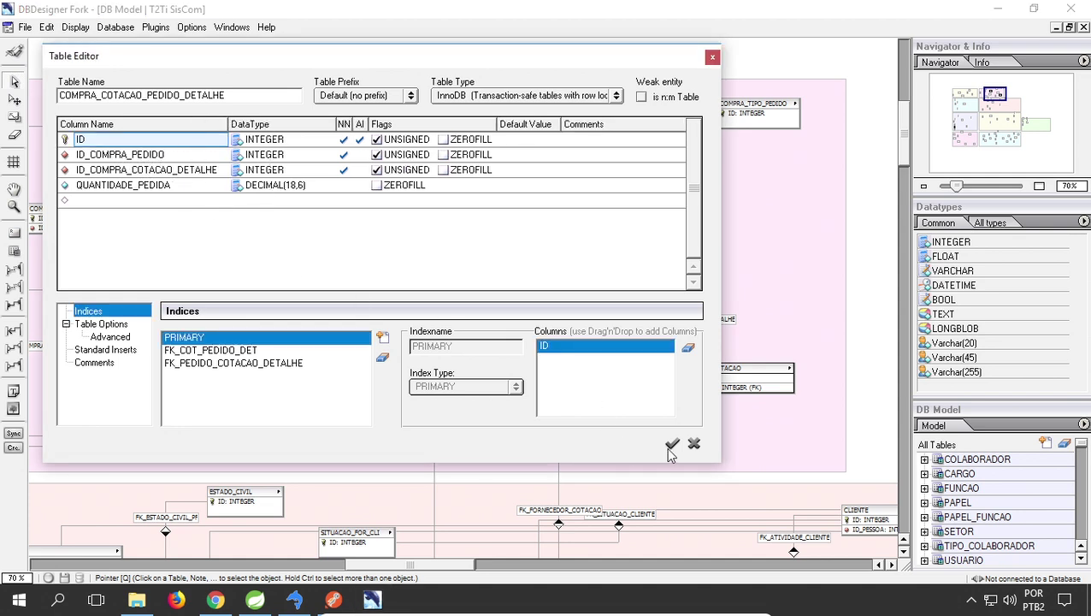
{"action": "left_click", "coordinate": [694, 443]}
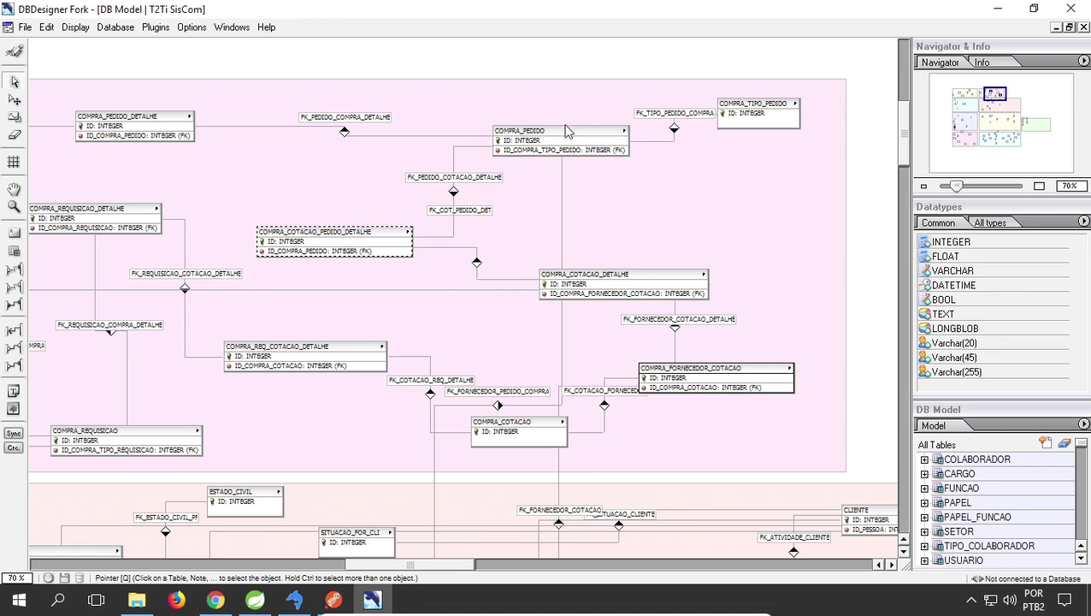
Review all columns of the COMPRA_PEDIDO table in the data model and leave its editor without applying changes
{"action": "double_click", "coordinate": [567, 132]}
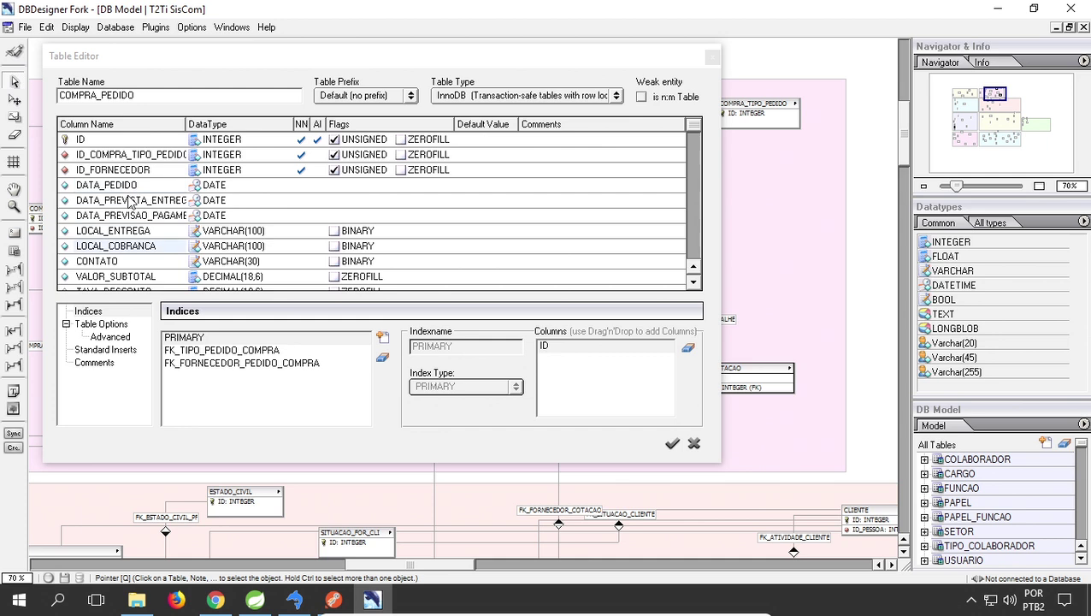
{"action": "scroll", "coordinate": [130, 200], "scroll_direction": "down", "scroll_amount": 9}
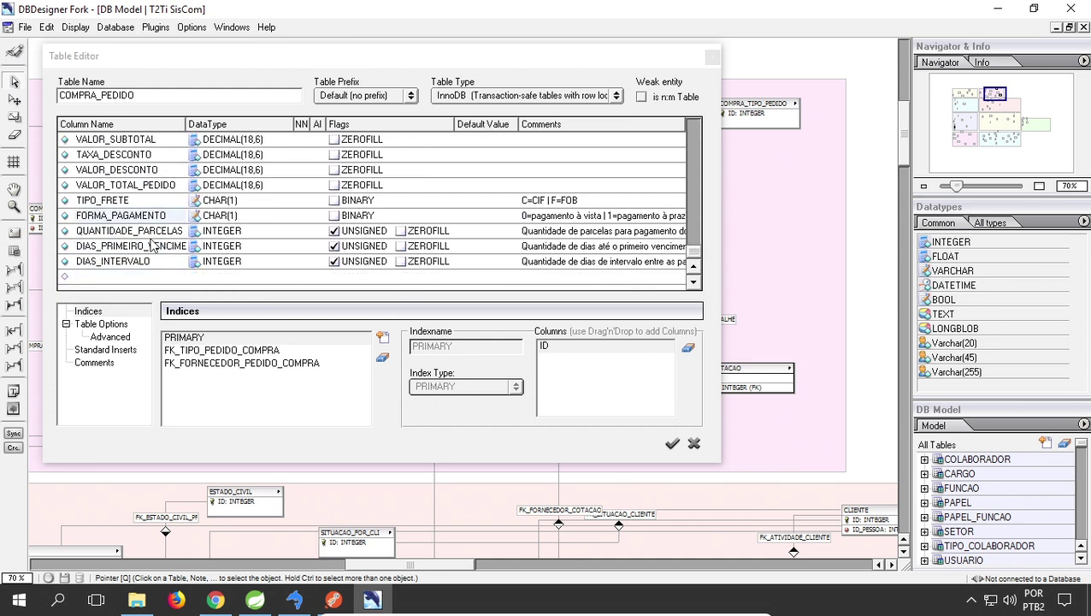
{"action": "scroll", "coordinate": [151, 246], "scroll_direction": "up", "scroll_amount": 9}
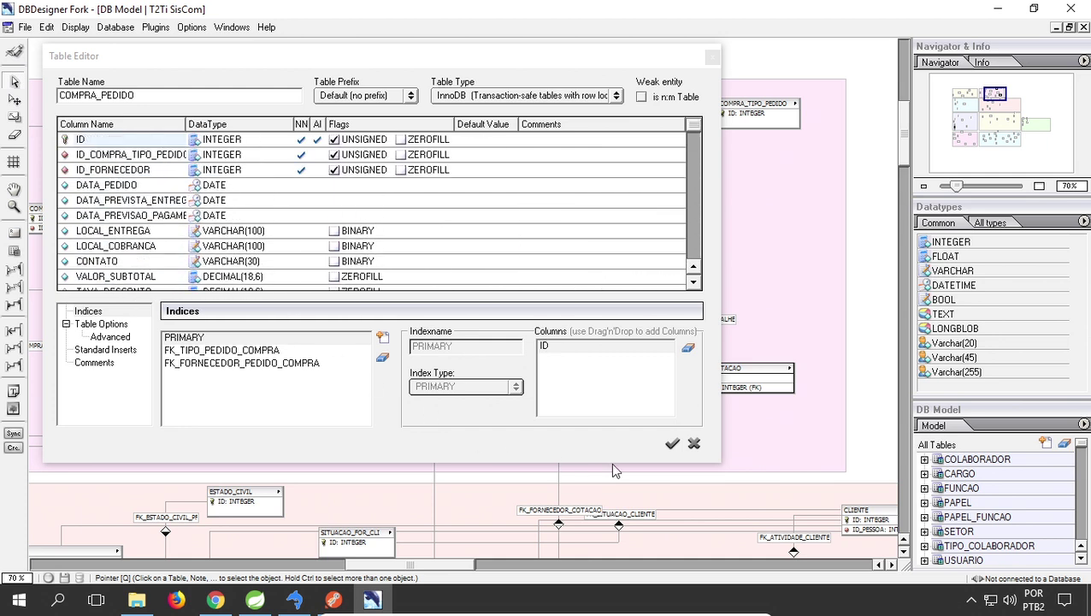
{"action": "left_click", "coordinate": [694, 443]}
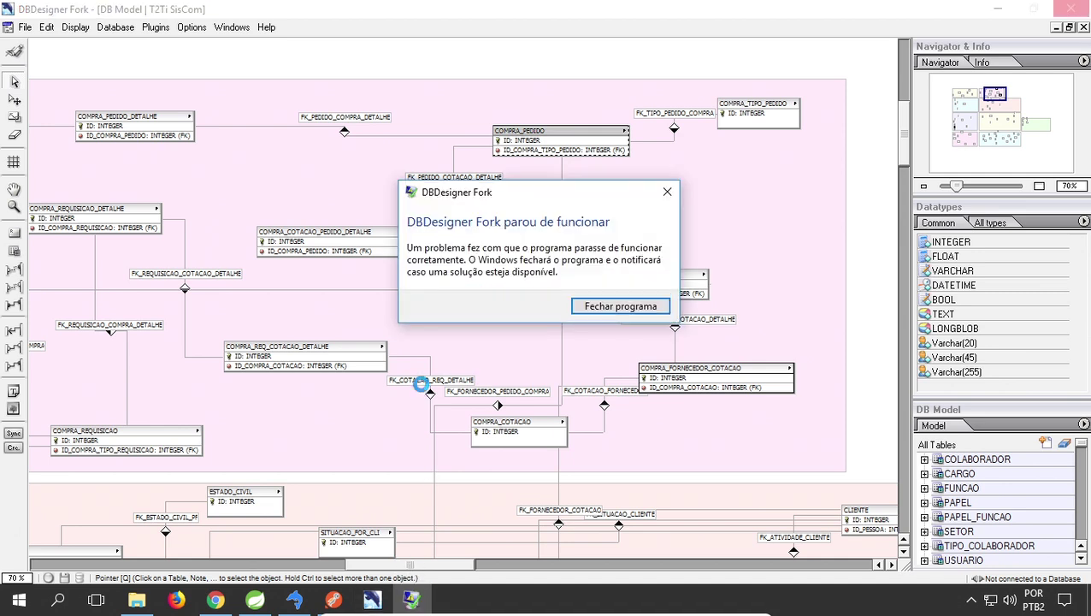
Dismiss the DBDesigner Fork error dialog and switch to the siscom-servidor project in Spring Tool Suite
{"action": "left_click", "coordinate": [667, 194]}
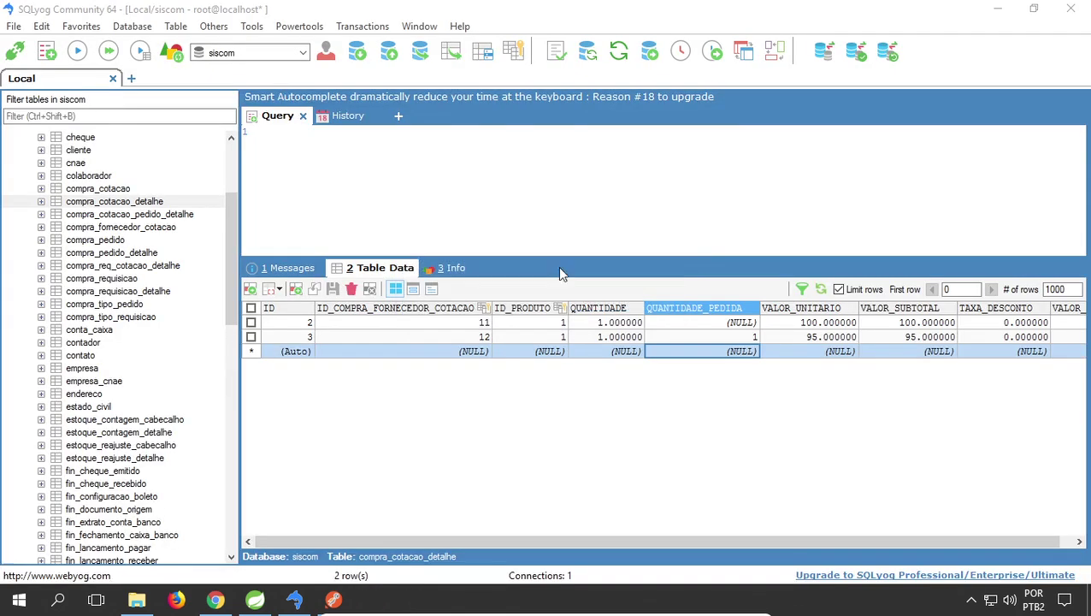
{"action": "left_click", "coordinate": [254, 600]}
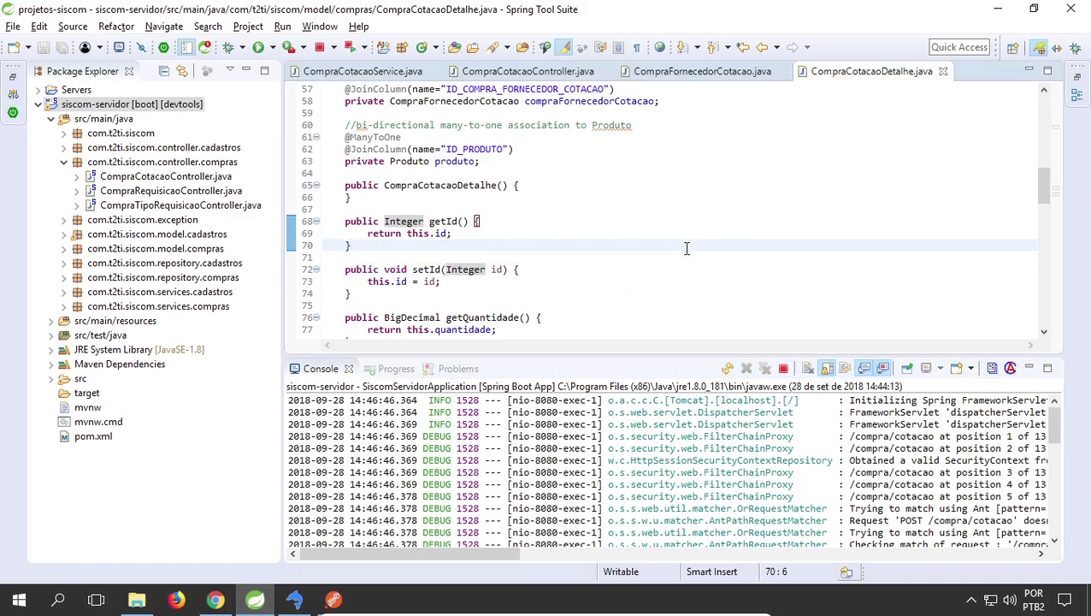